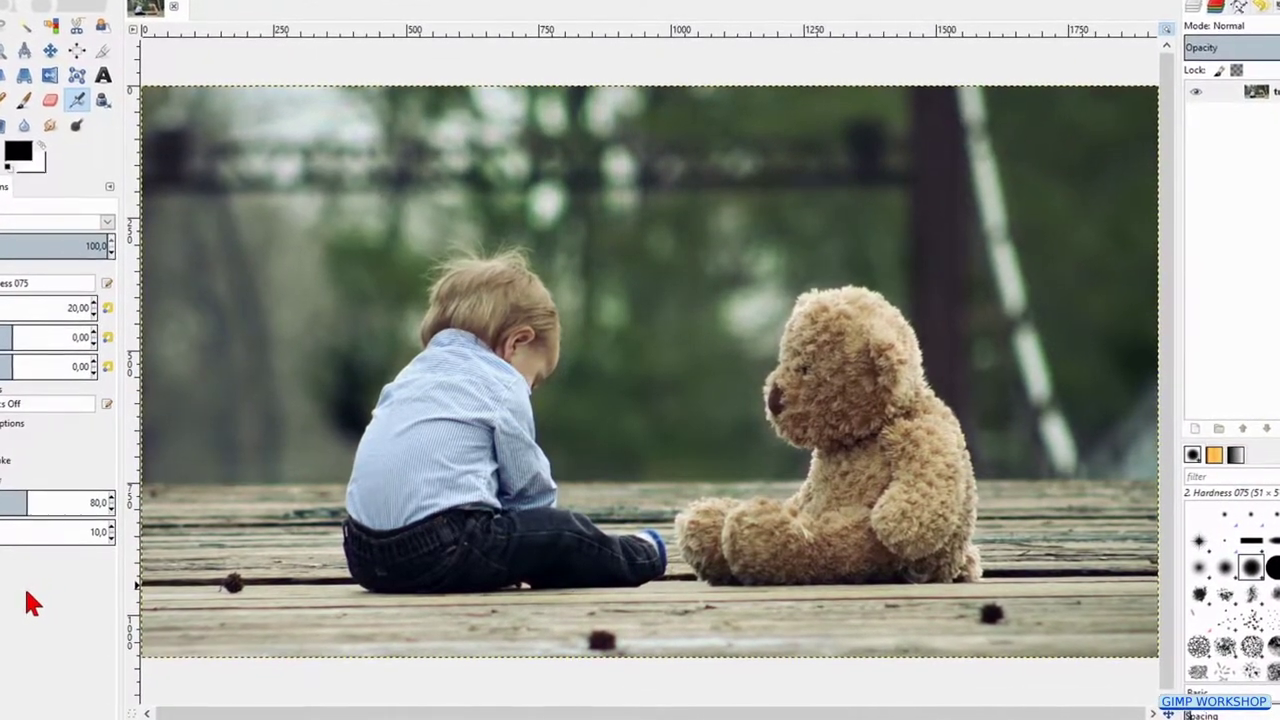
Create a new transparent 1920×1080 layer called 'speech balloon' above the teddy-bear photo.
{"action": "key", "text": "shift+ctrl+n"}
{"action": "type", "text": "speech balloo"}
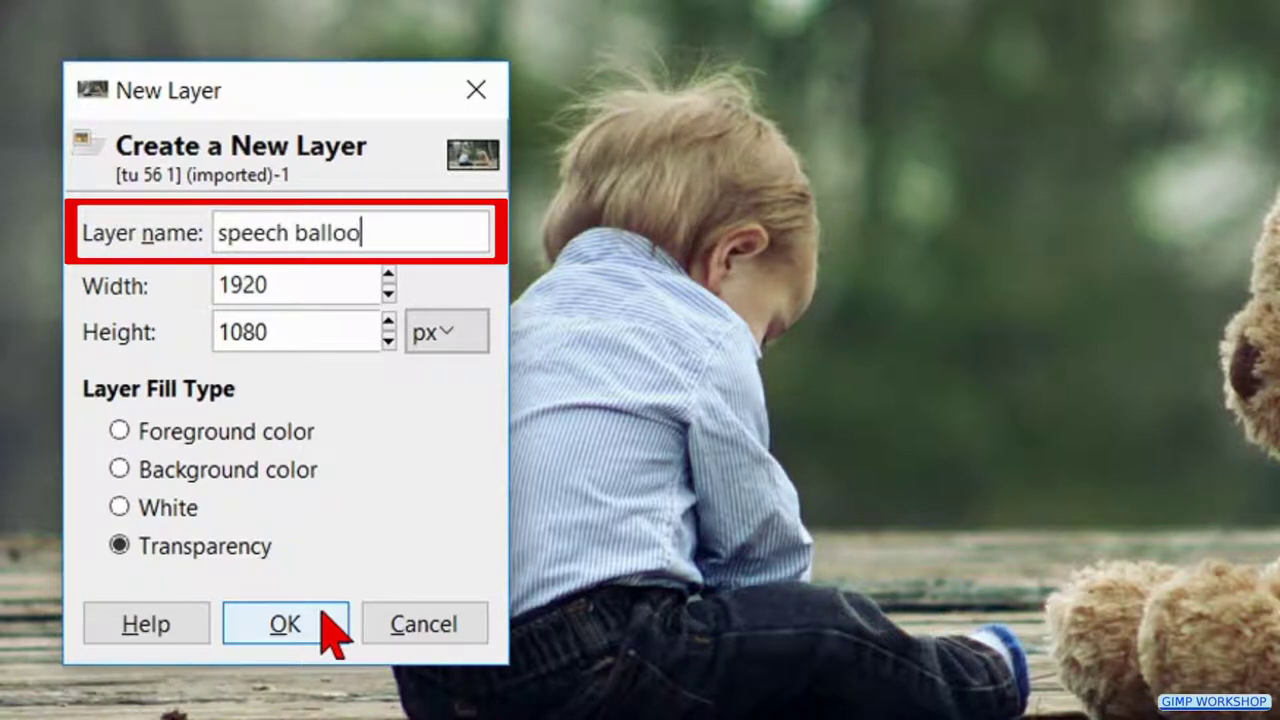
{"action": "type", "text": "n"}
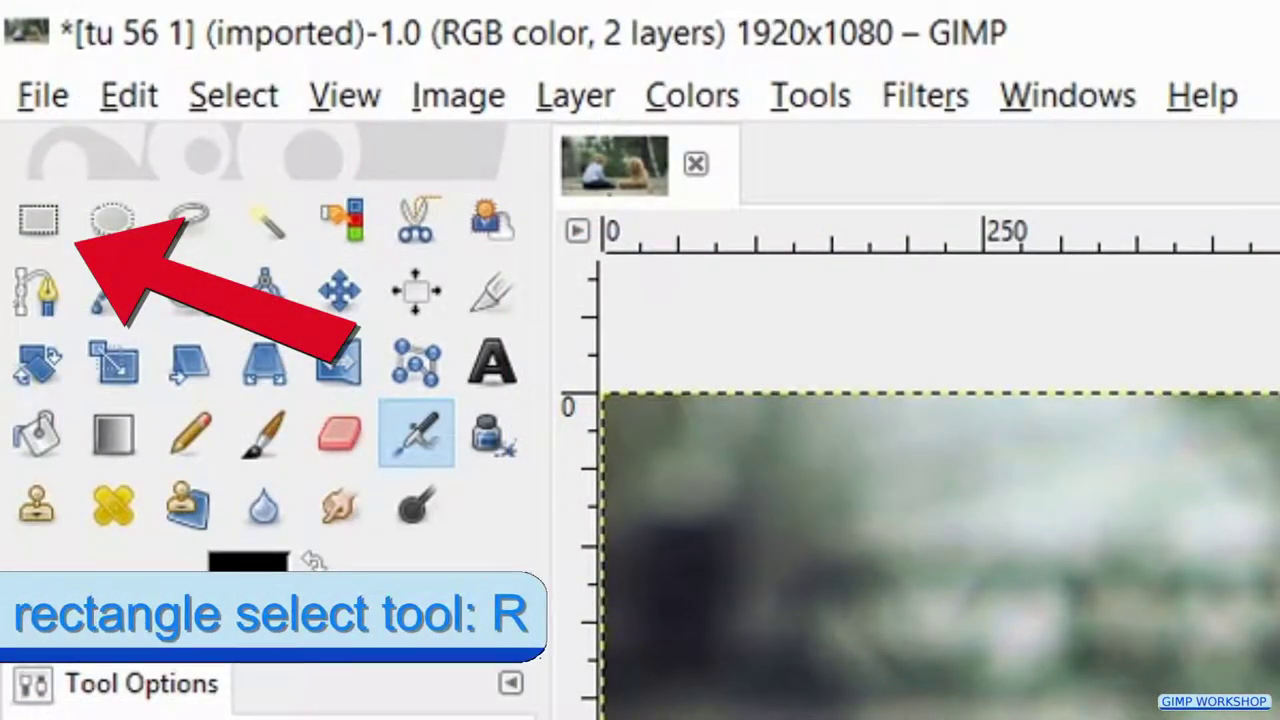
Draw a wide rounded rectangle selection across the top of the photo with corner radius 70.
{"action": "key", "text": "r"}
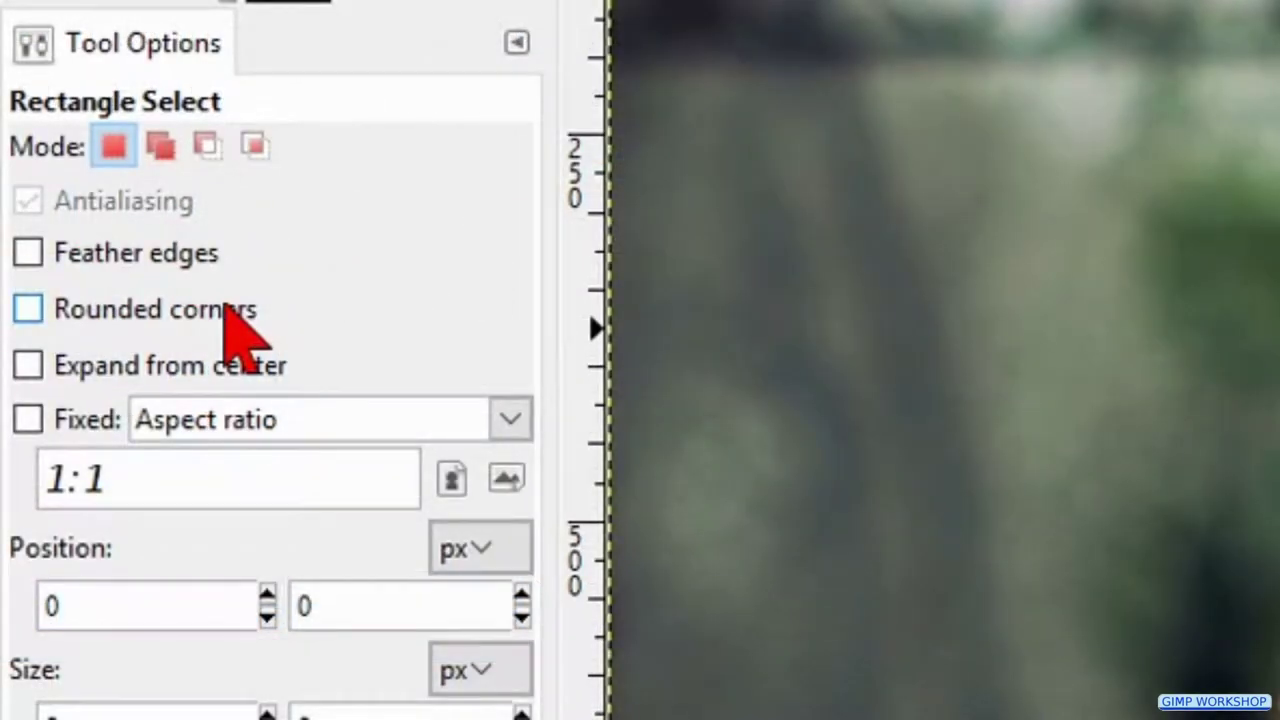
{"action": "left_click", "coordinate": [237, 312]}
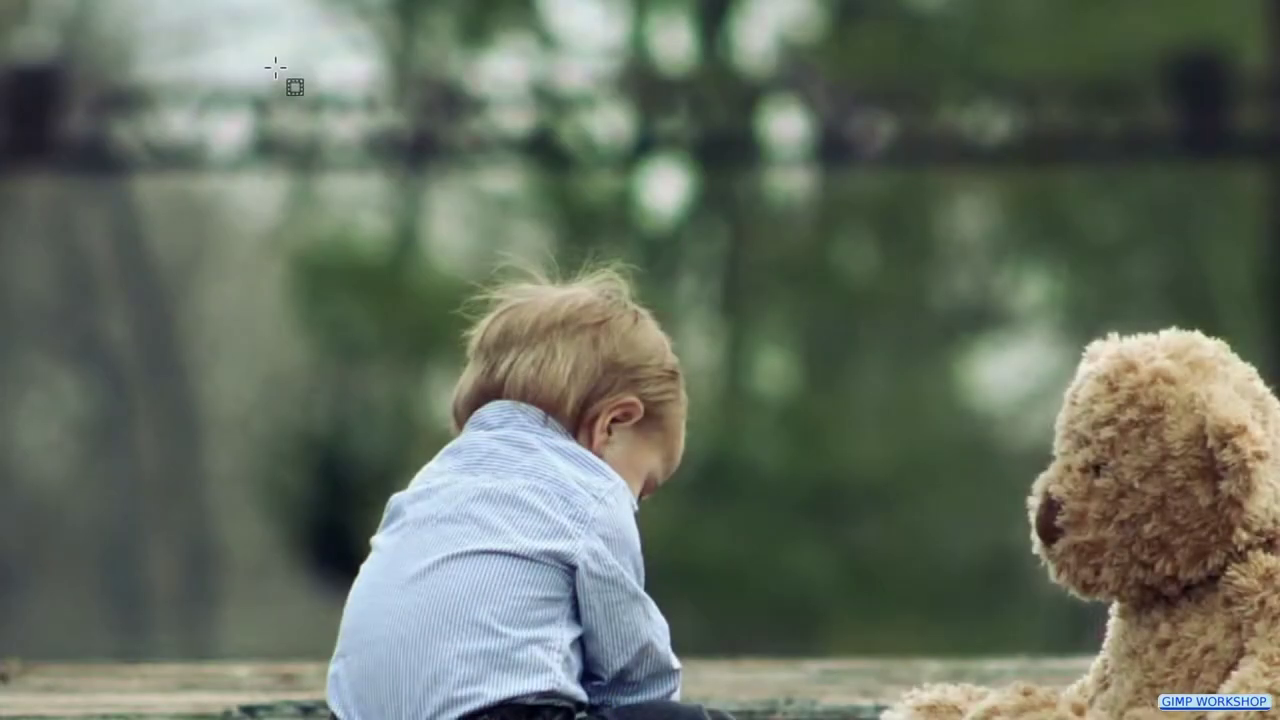
{"action": "mouse_move", "coordinate": [276, 67]}
{"action": "left_mouse_down"}
{"action": "mouse_move", "coordinate": [764, 146]}
{"action": "mouse_move", "coordinate": [1036, 160]}
{"action": "mouse_move", "coordinate": [1060, 177]}
{"action": "left_mouse_up"}
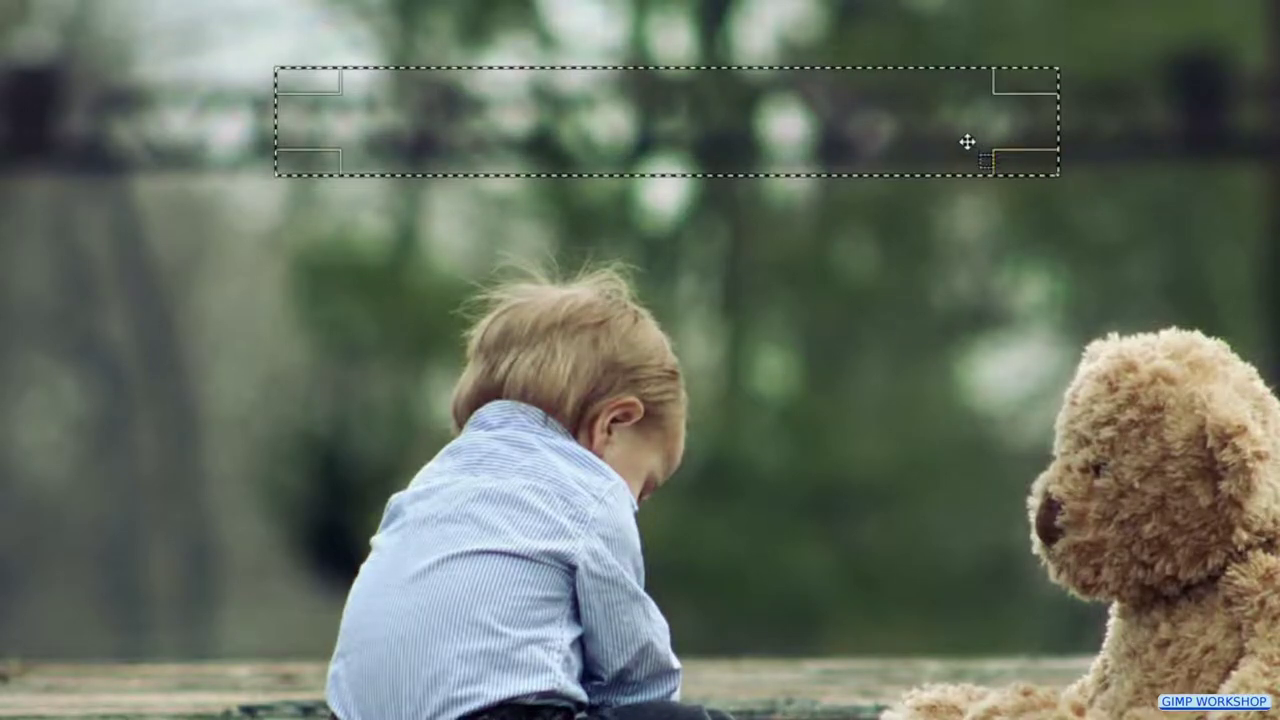
{"action": "left_click_drag", "start_coordinate": [966, 140], "coordinate": [895, 158]}
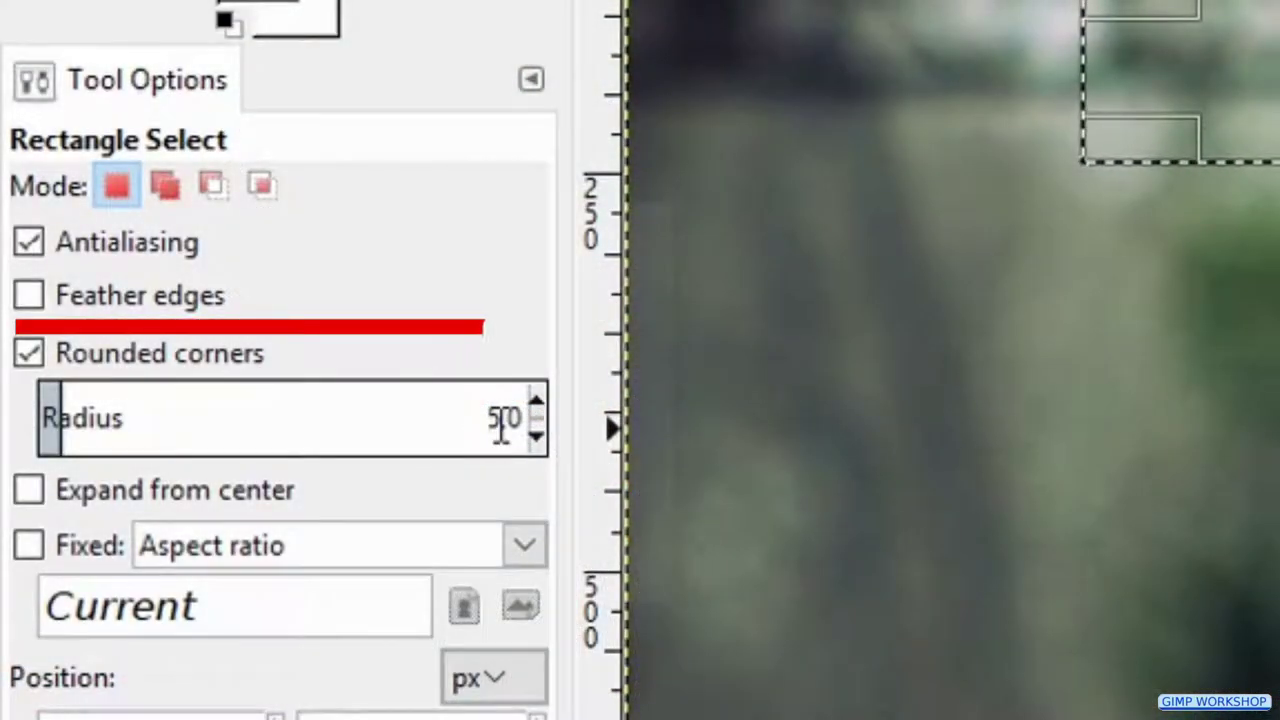
{"action": "double_click", "coordinate": [501, 420]}
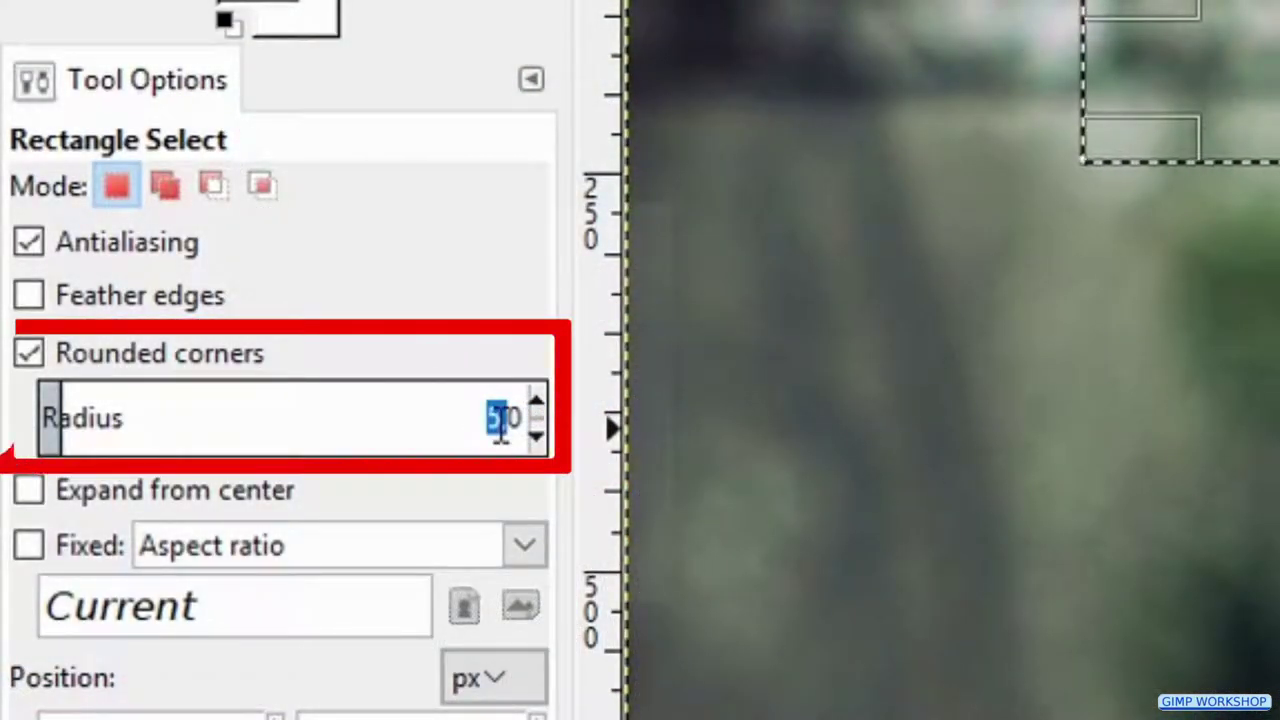
{"action": "type", "text": "7"}
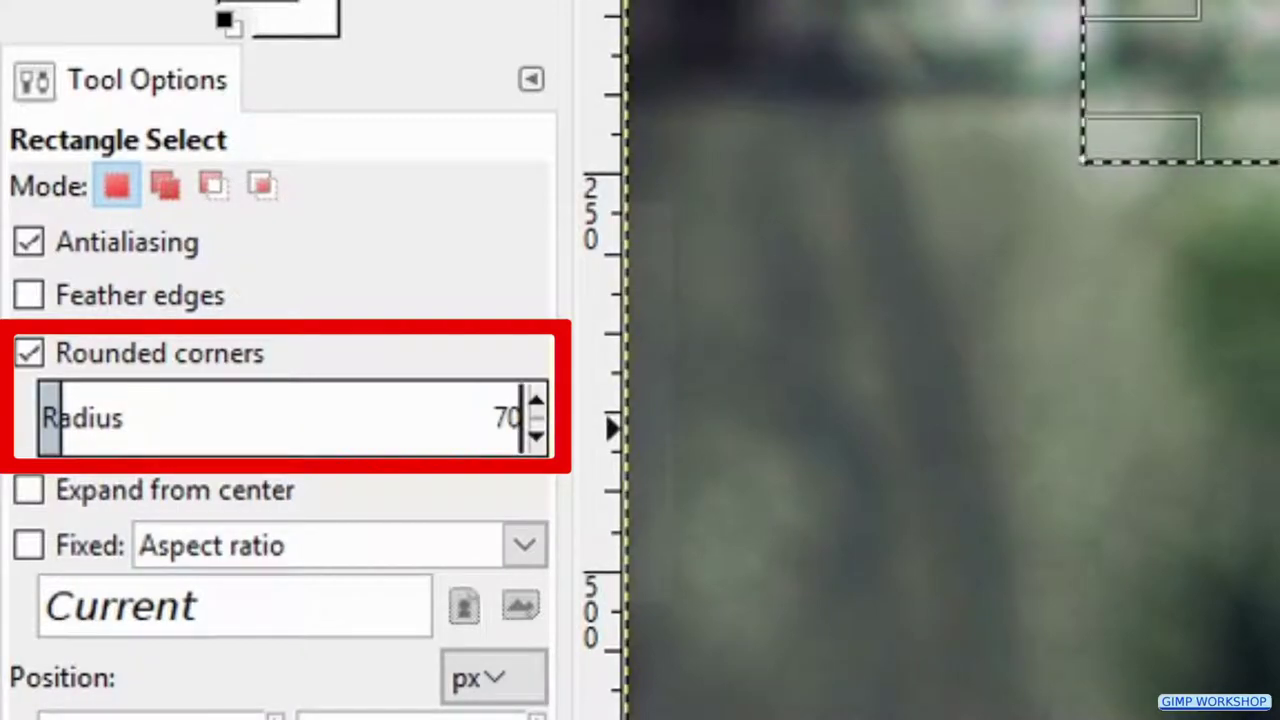
{"action": "key", "text": "Return"}
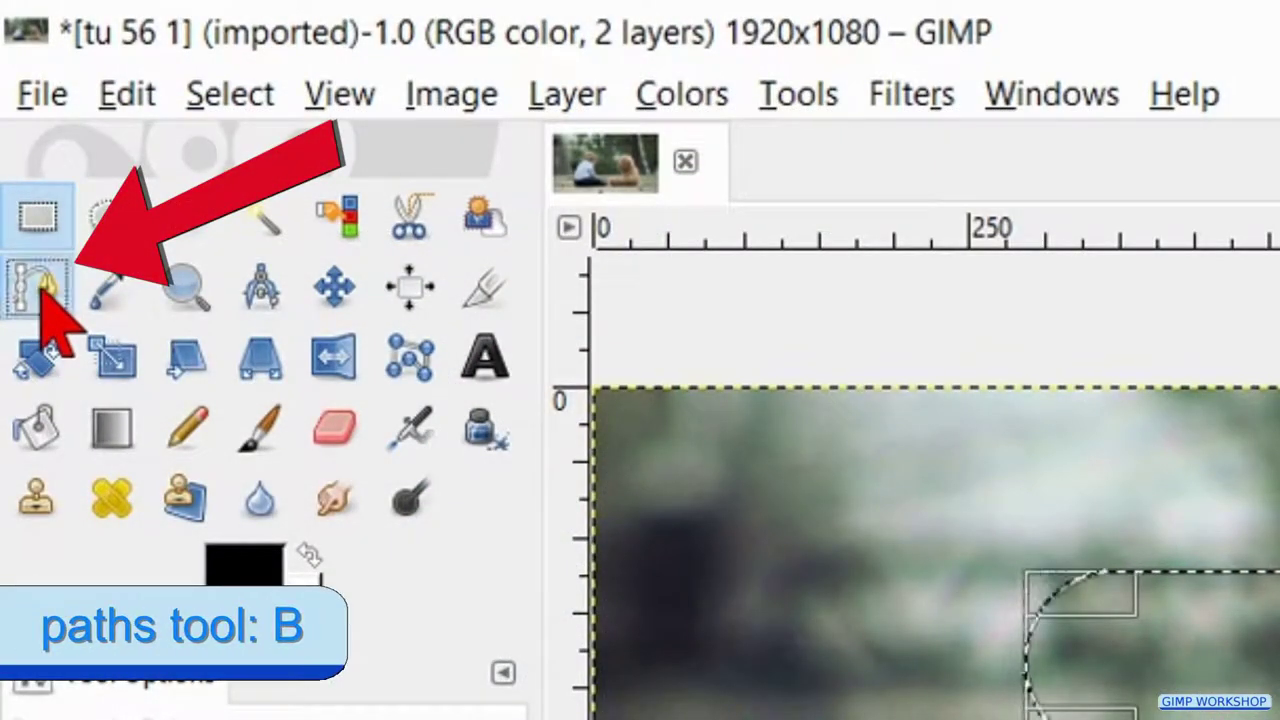
Draw a curved triangular tail path pointing down at the boy and add it to the balloon selection.
{"action": "left_click", "coordinate": [40, 285]}
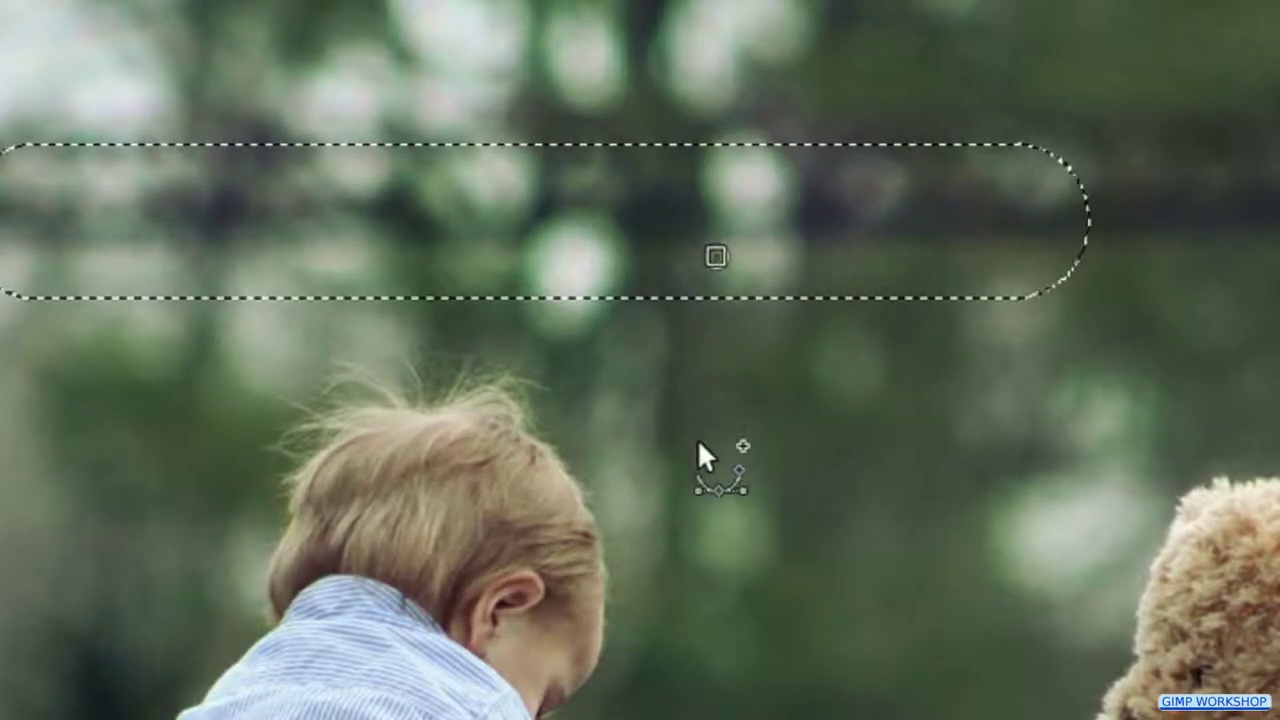
{"action": "left_click_drag", "start_coordinate": [709, 280], "coordinate": [697, 478]}
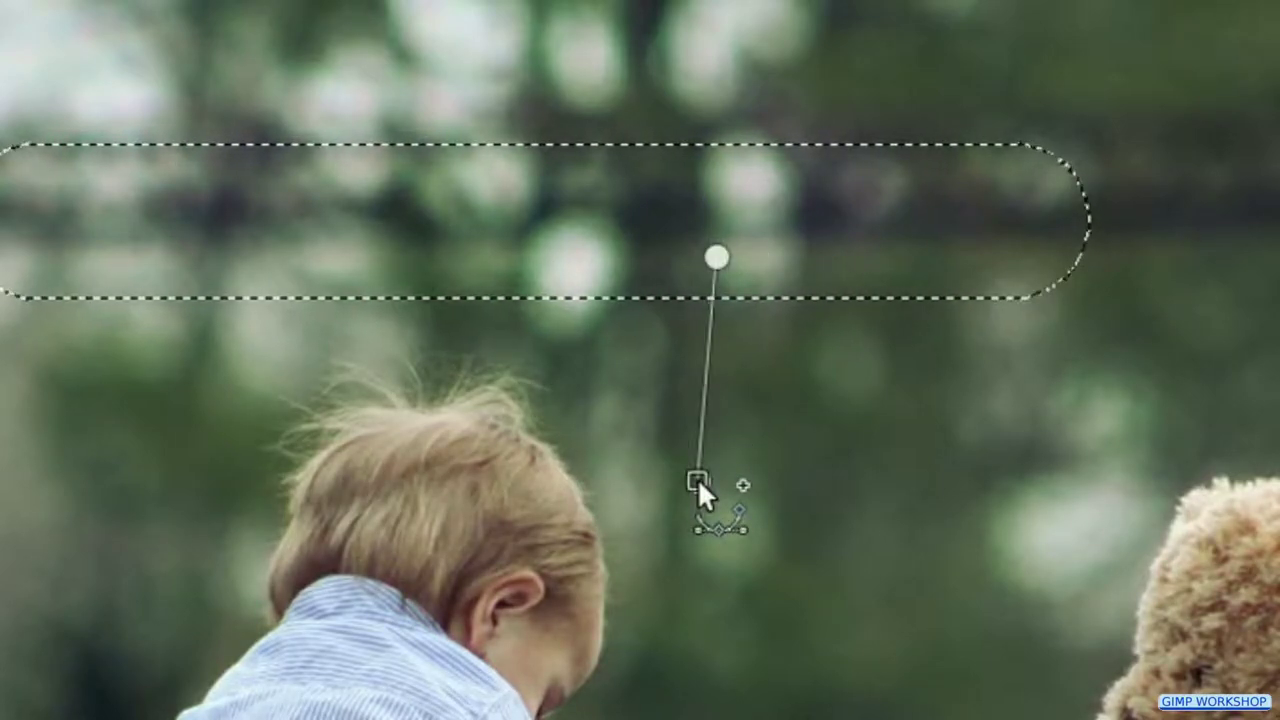
{"action": "left_click", "coordinate": [856, 252]}
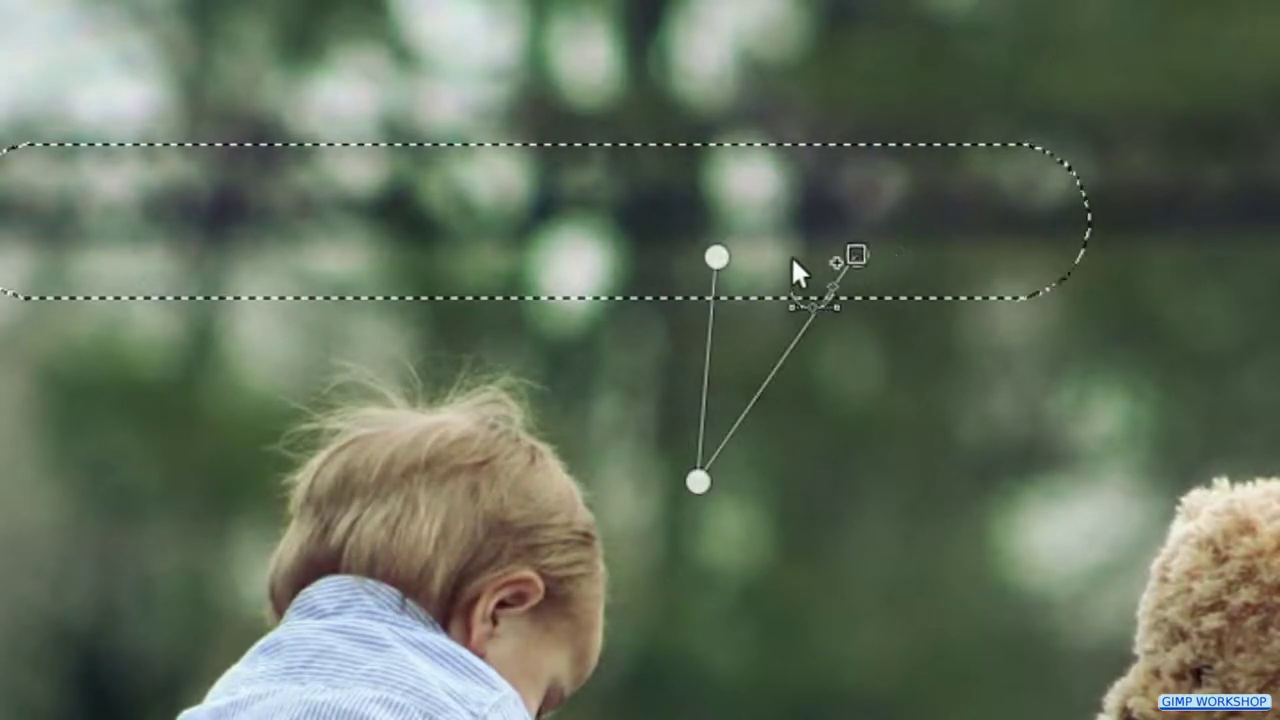
{"action": "left_click", "coordinate": [718, 252]}
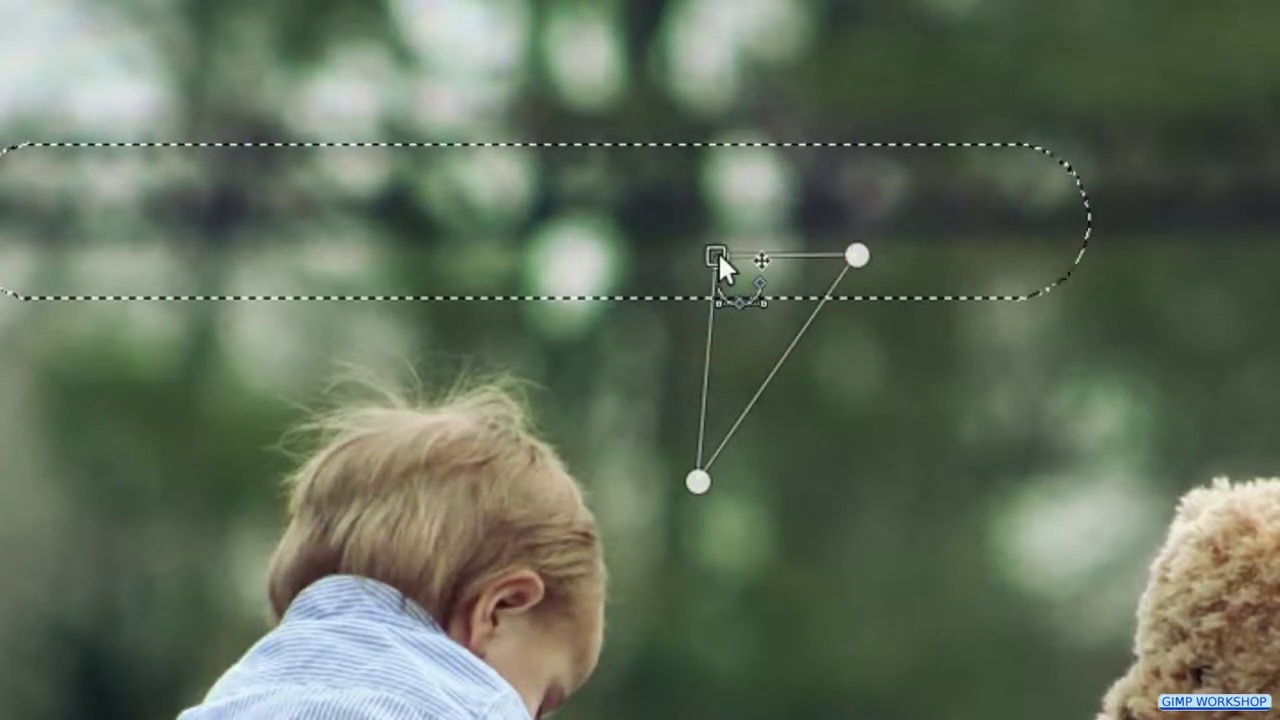
{"action": "left_click_drag", "start_coordinate": [702, 364], "coordinate": [823, 384]}
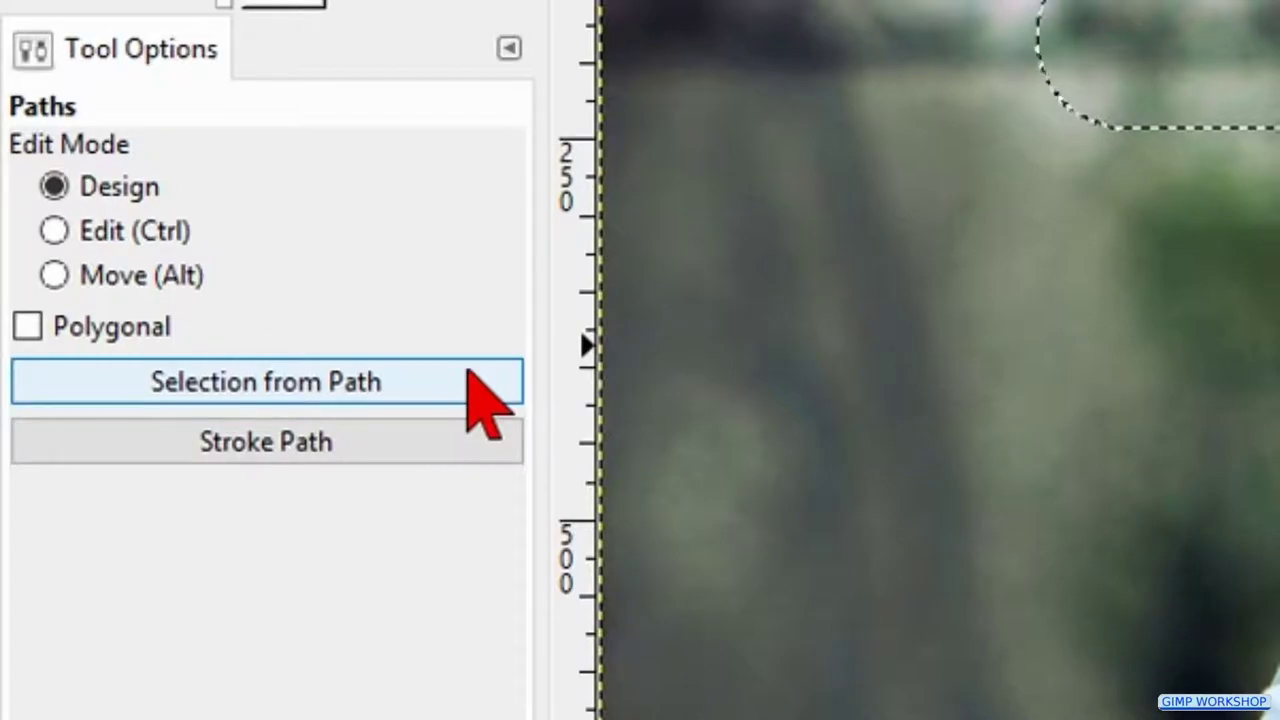
{"action": "left_click", "coordinate": [468, 370]}
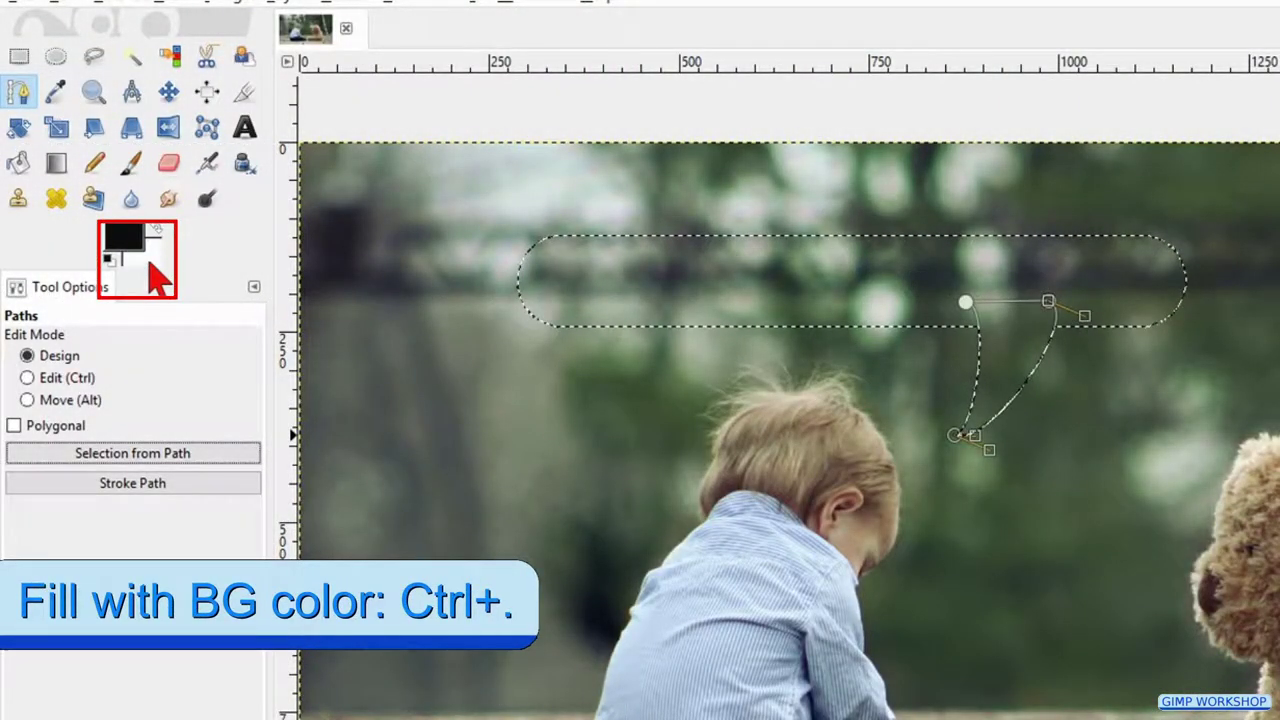
Fill the balloon-and-tail selection with white and convert its outline to a path.
{"action": "left_click_drag", "start_coordinate": [140, 252], "coordinate": [697, 284]}
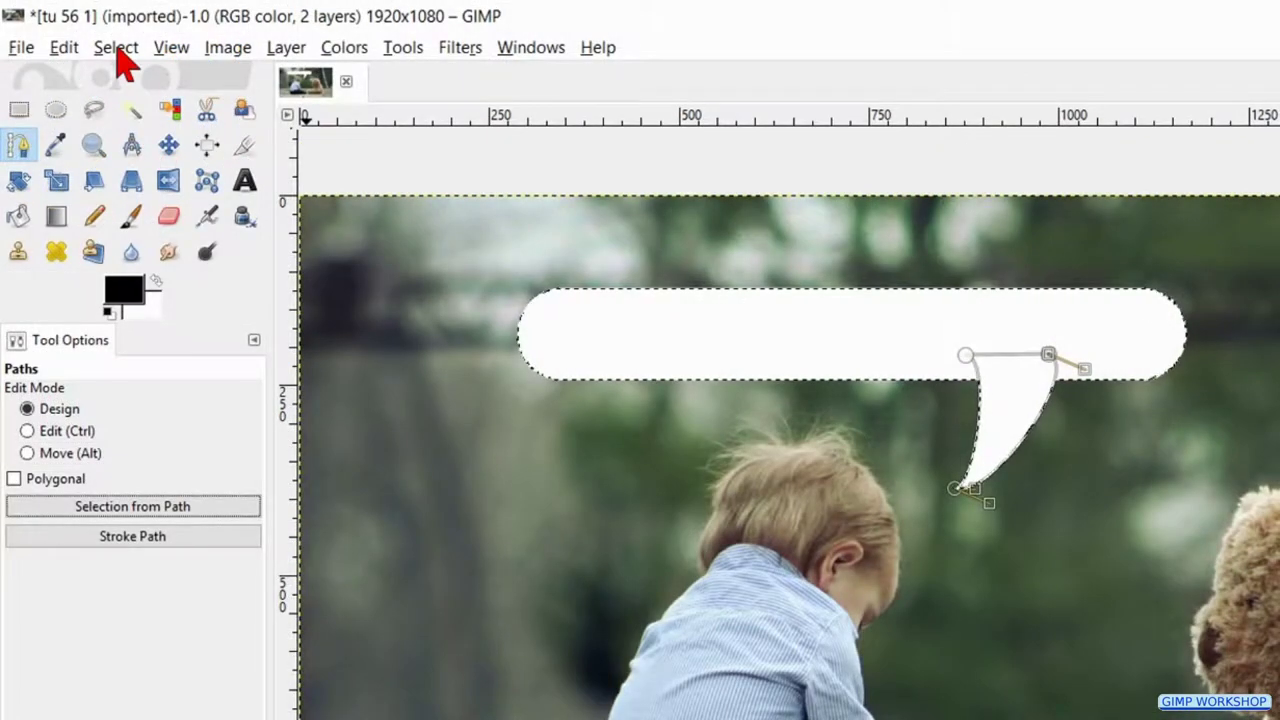
{"action": "left_click", "coordinate": [116, 49]}
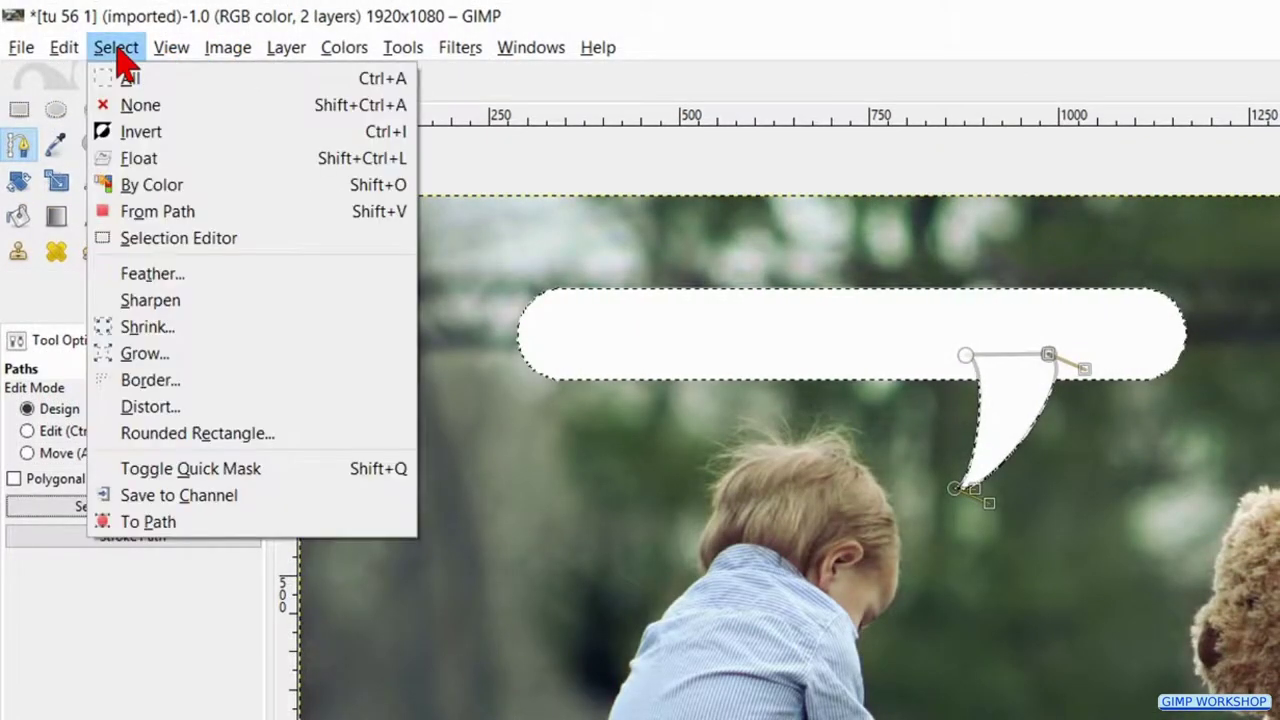
{"action": "left_click", "coordinate": [150, 521]}
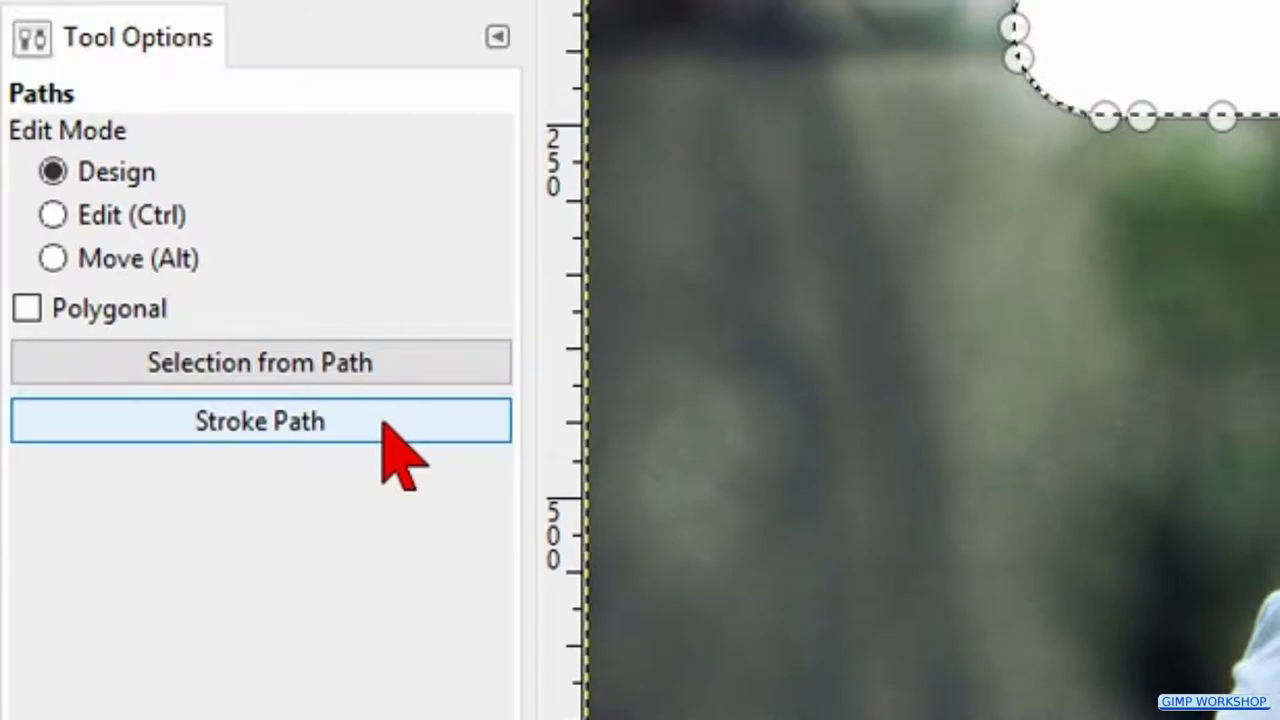
Stroke the balloon path with a 15 px black line, then select none.
{"action": "left_click", "coordinate": [383, 423]}
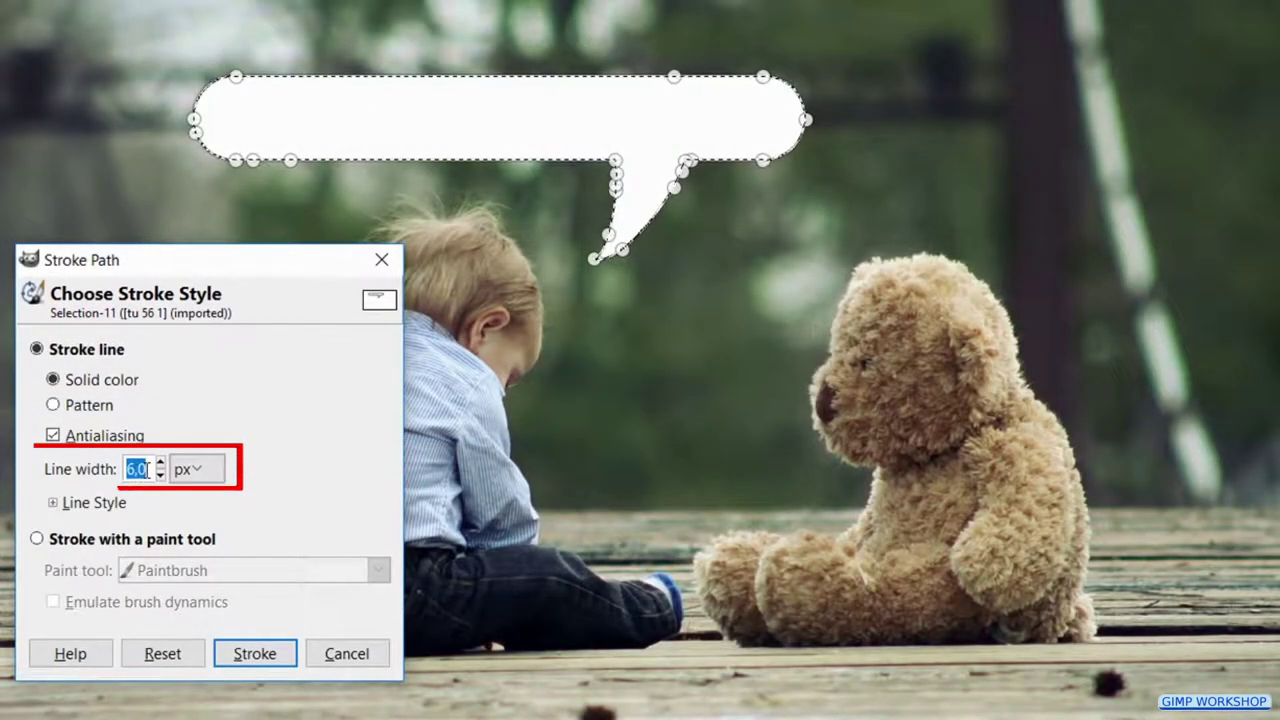
{"action": "type", "text": "15"}
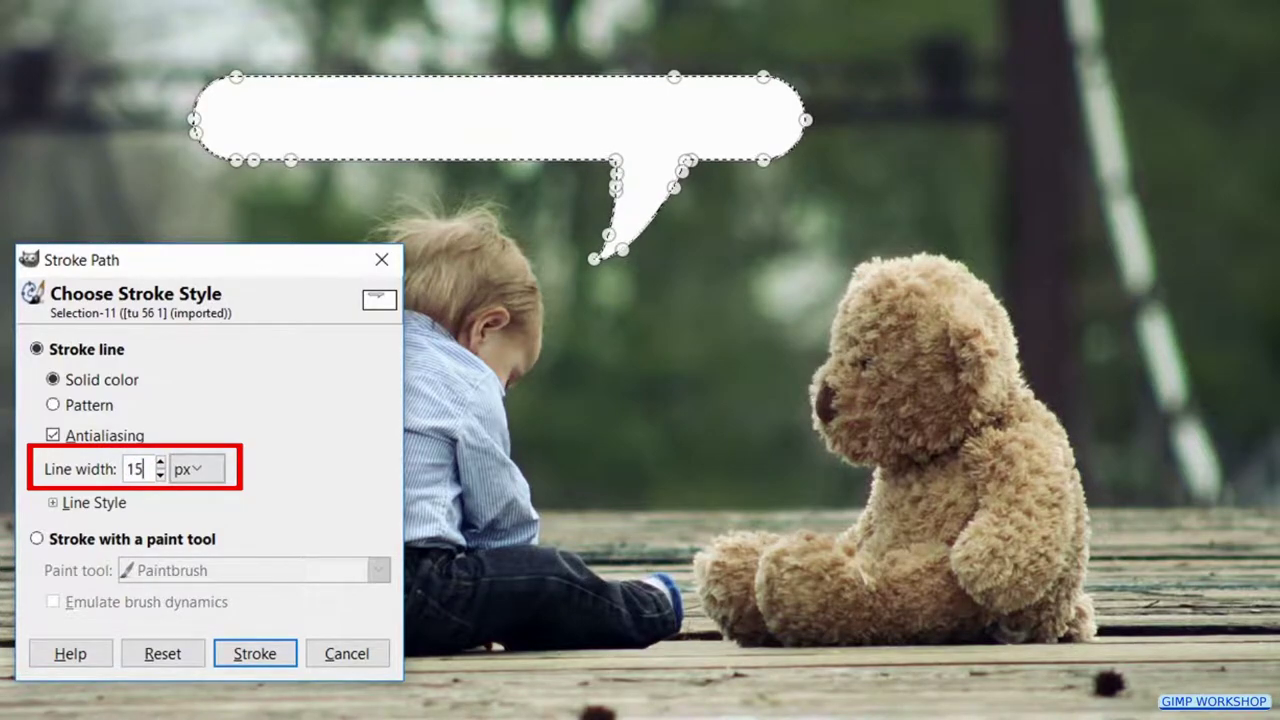
{"action": "left_click", "coordinate": [258, 656]}
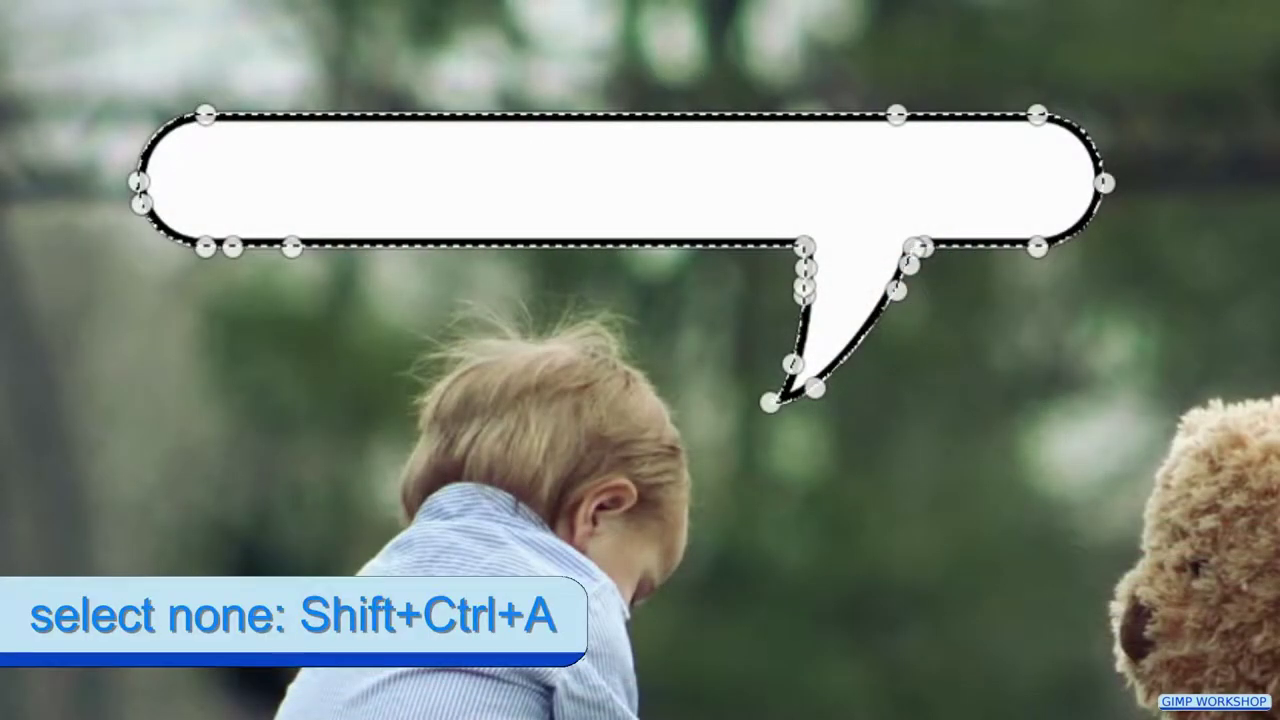
{"action": "key", "text": "shift+ctrl+a"}
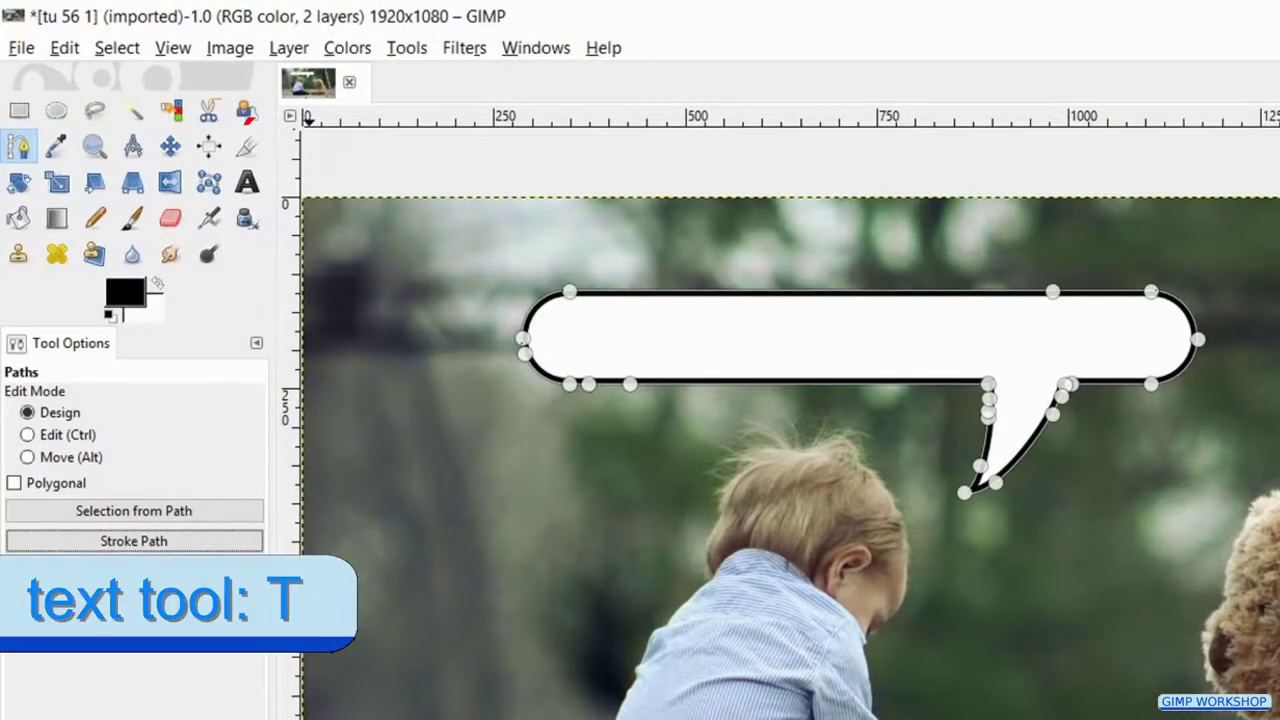
Choose the Text tool and replace the font with Martina.
{"action": "key", "text": "t"}
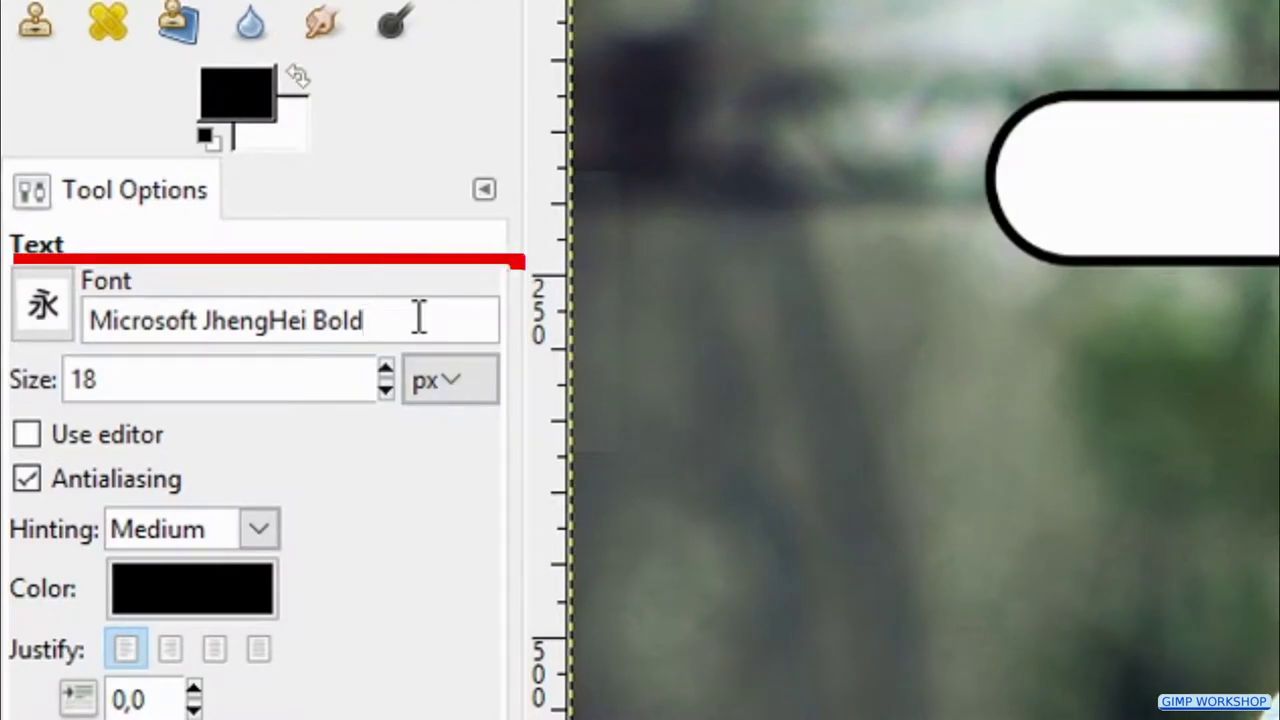
{"action": "double_click", "coordinate": [222, 411]}
{"action": "triple_click", "coordinate": [419, 318]}
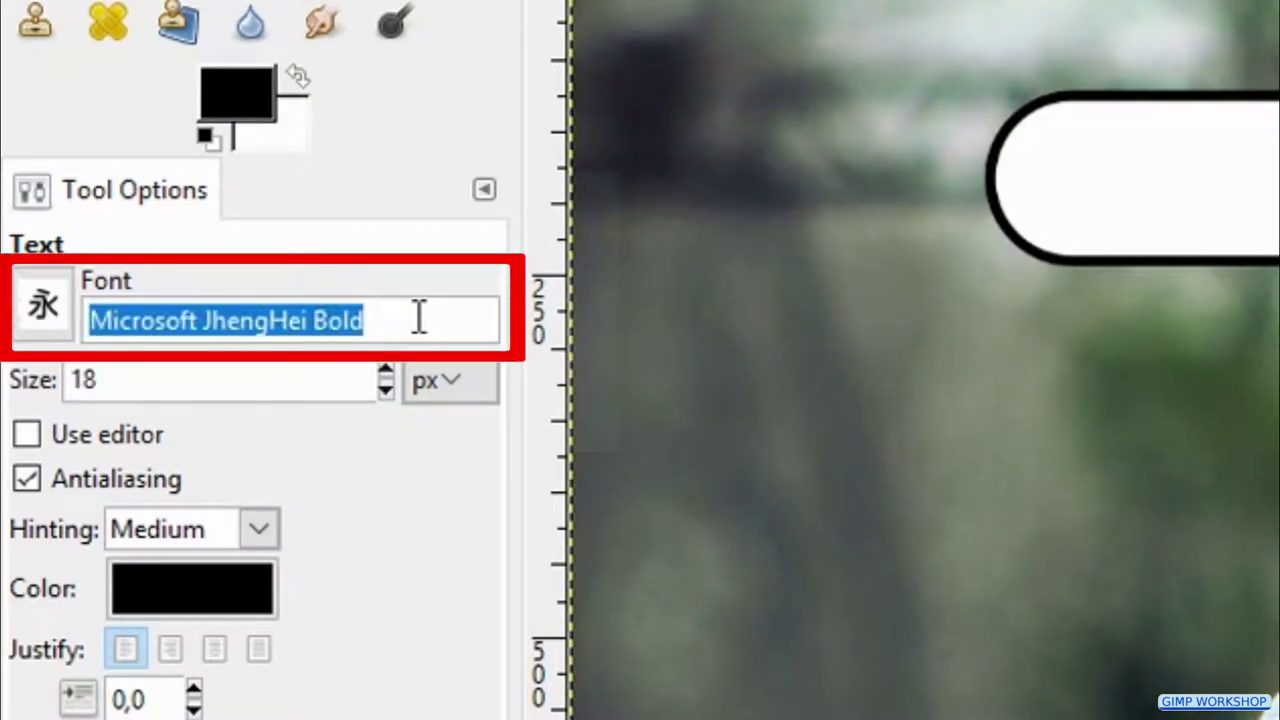
{"action": "type", "text": "Ma"}
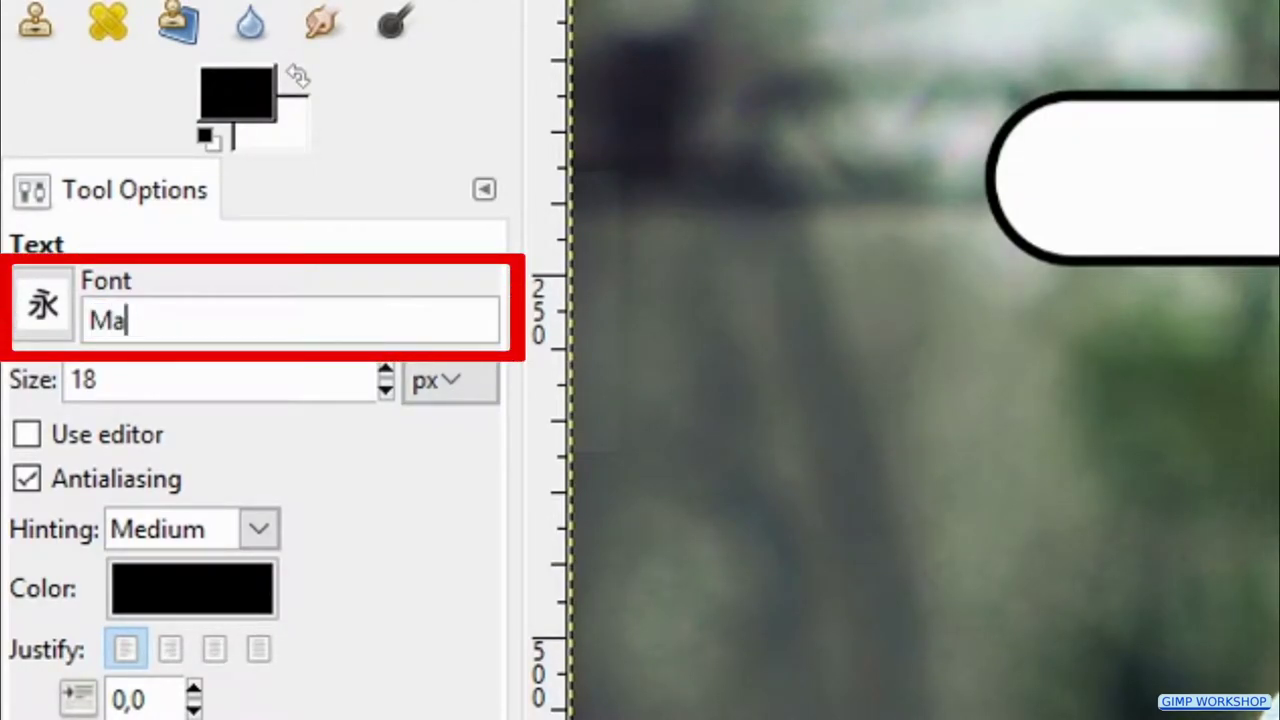
{"action": "type", "text": "rtina"}
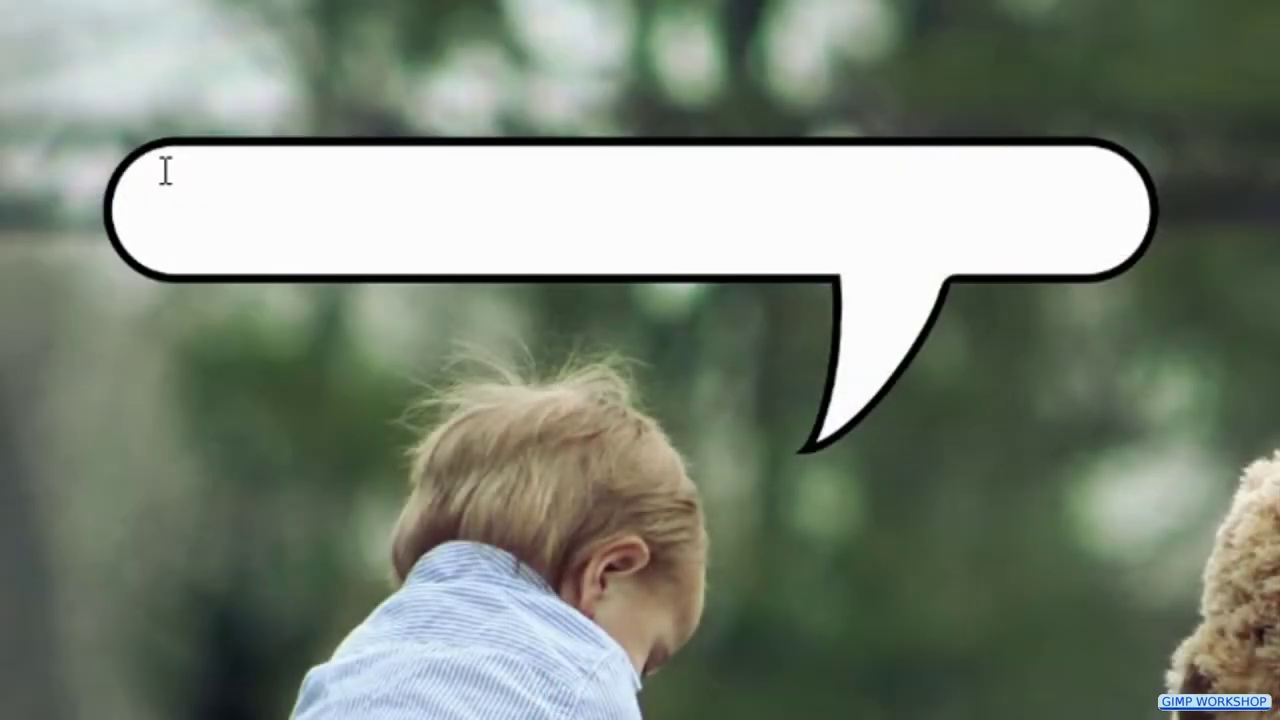
Drag a text box across the balloon and type 'Hey Teddy, pay attention now'.
{"action": "left_click", "coordinate": [164, 170]}
{"action": "left_click_drag", "start_coordinate": [325, 213], "coordinate": [1112, 262]}
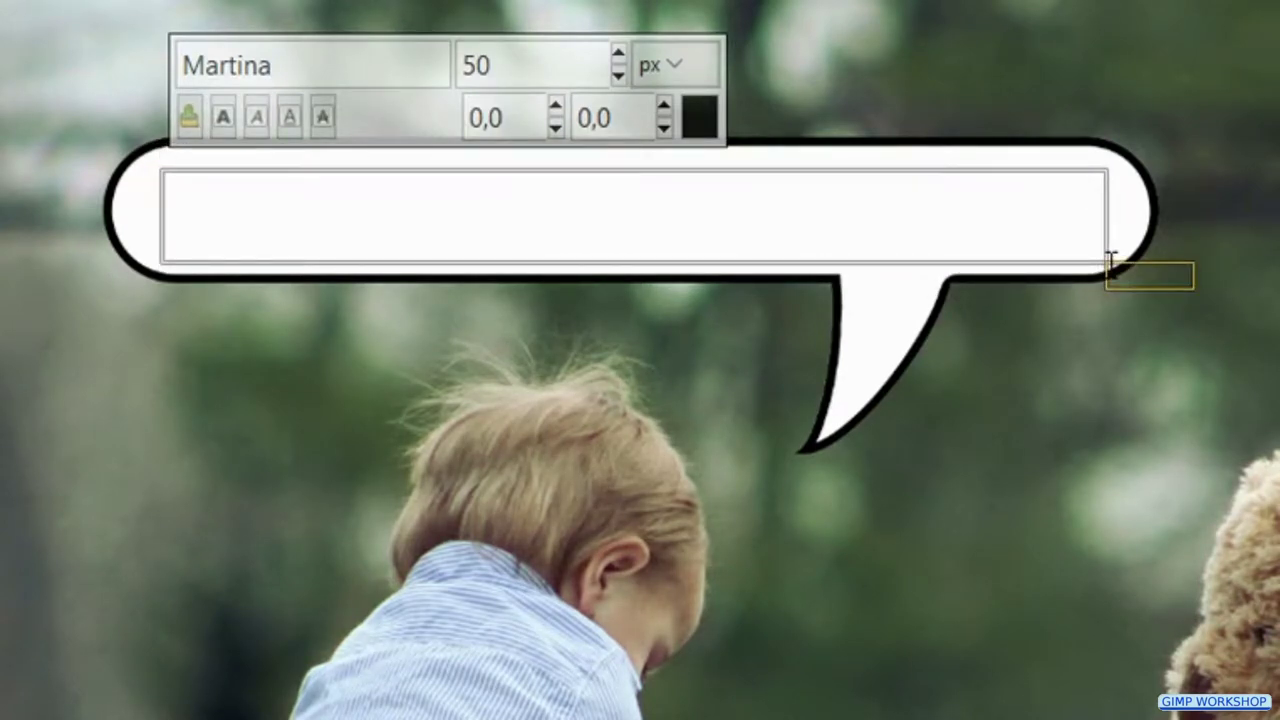
{"action": "type", "text": "Hey Te"}
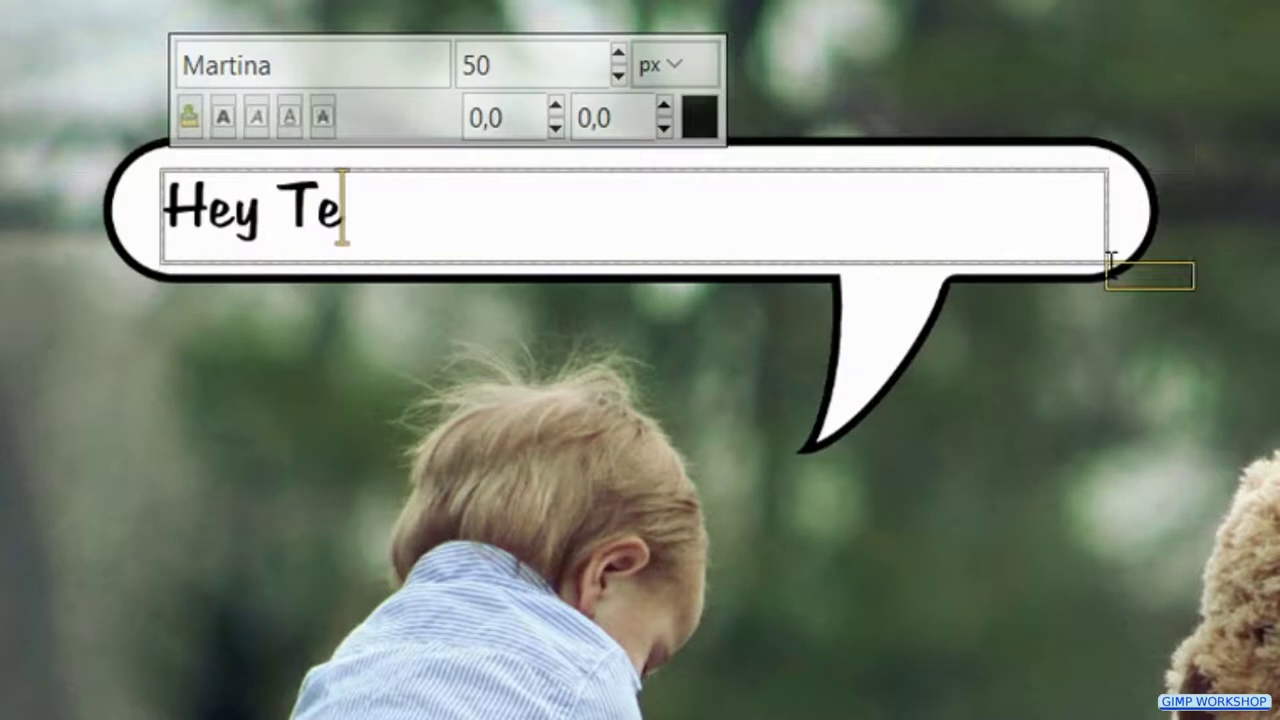
{"action": "type", "text": "ddy, pay att"}
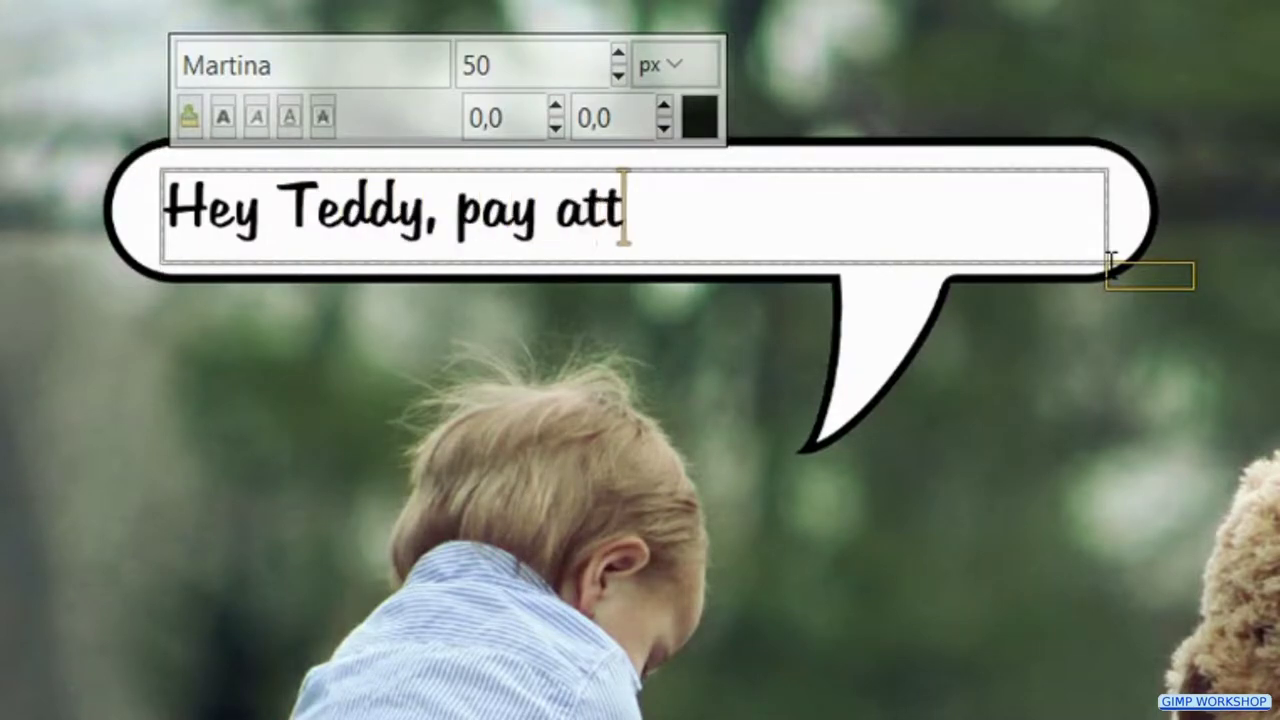
{"action": "type", "text": "ention now!"}
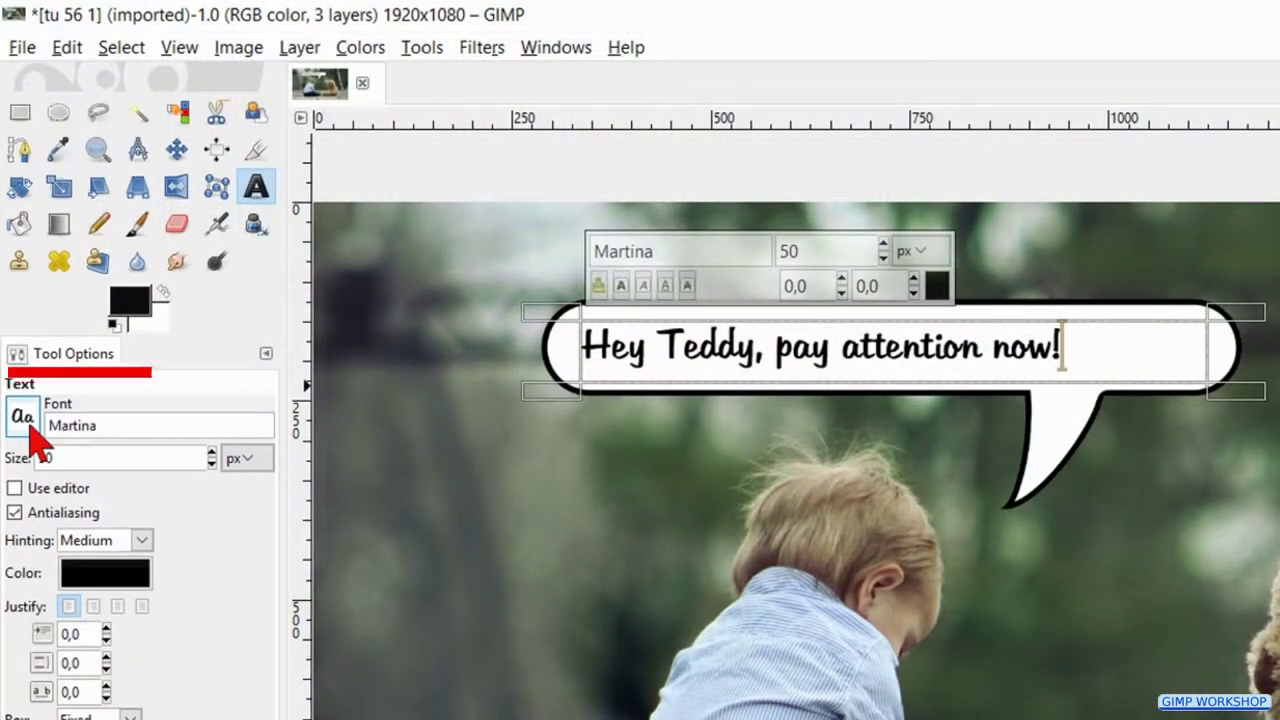
{"action": "scroll", "coordinate": [30, 425], "scroll_direction": "down", "scroll_amount": 2}
{"action": "scroll", "coordinate": [30, 425], "scroll_direction": "down", "scroll_amount": 2}
{"action": "scroll", "coordinate": [30, 425], "scroll_direction": "down", "scroll_amount": 1}
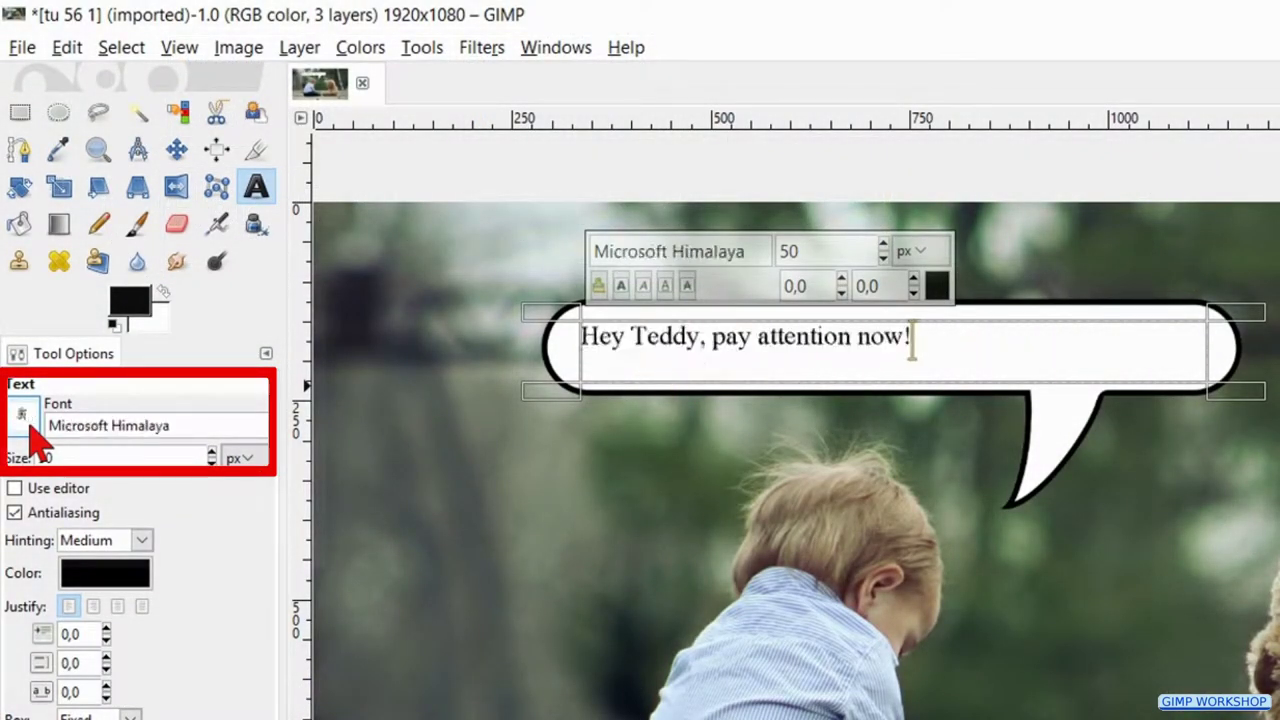
{"action": "scroll", "coordinate": [30, 425], "scroll_direction": "down", "scroll_amount": 1}
{"action": "scroll", "coordinate": [30, 425], "scroll_direction": "down", "scroll_amount": 1}
{"action": "scroll", "coordinate": [30, 425], "scroll_direction": "down", "scroll_amount": 1}
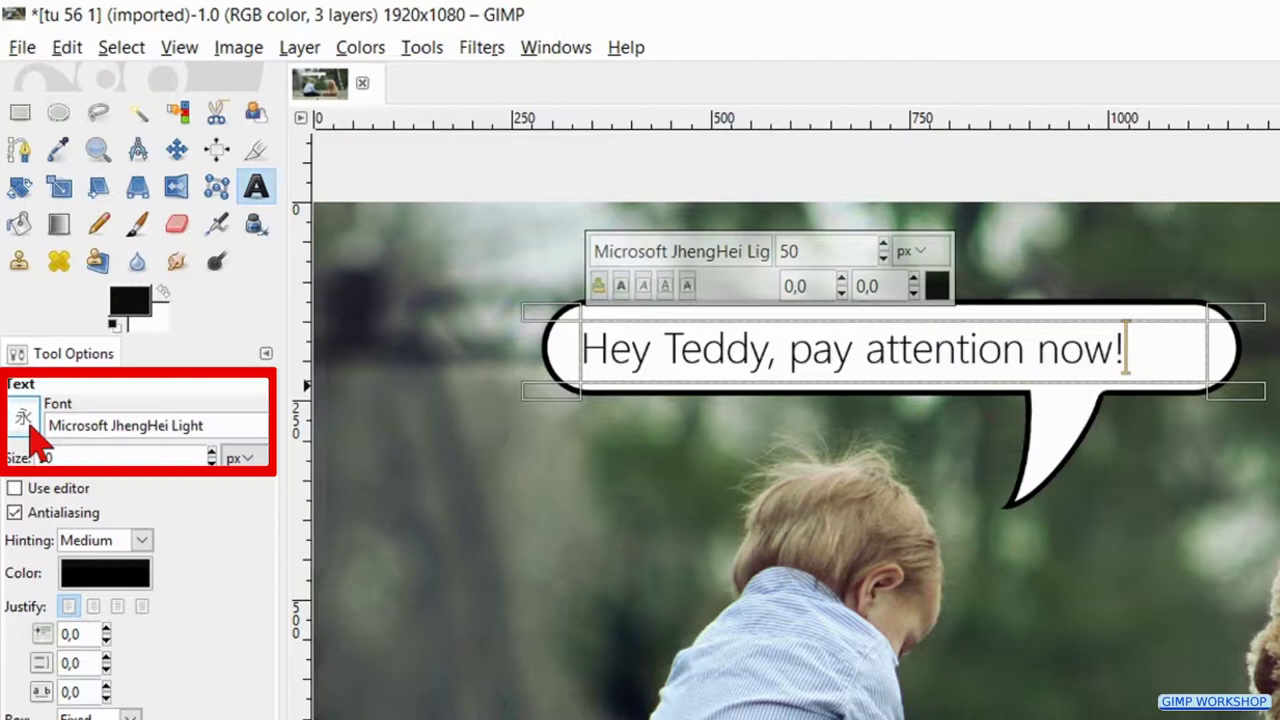
{"action": "scroll", "coordinate": [30, 425], "scroll_direction": "up", "scroll_amount": 1}
{"action": "scroll", "coordinate": [30, 425], "scroll_direction": "up", "scroll_amount": 1}
{"action": "scroll", "coordinate": [30, 425], "scroll_direction": "up", "scroll_amount": 1}
{"action": "scroll", "coordinate": [30, 425], "scroll_direction": "up", "scroll_amount": 1}
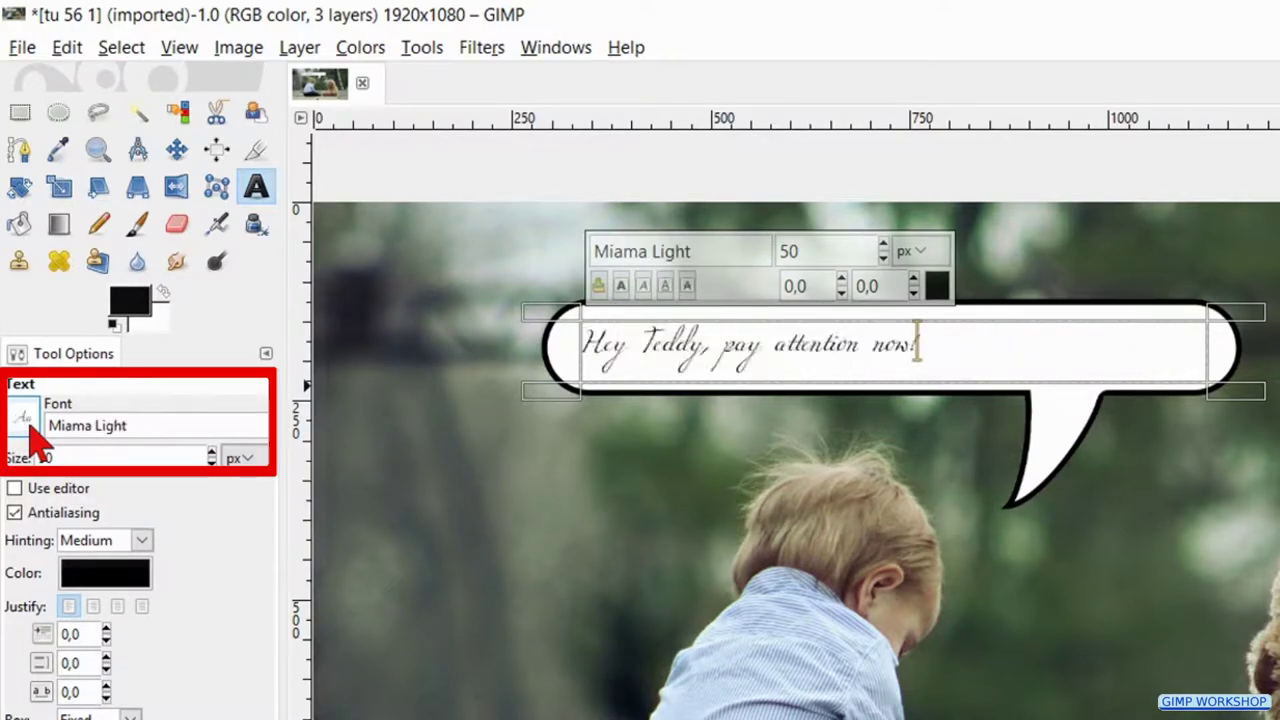
{"action": "scroll", "coordinate": [30, 425], "scroll_direction": "up", "scroll_amount": 1}
{"action": "scroll", "coordinate": [30, 425], "scroll_direction": "up", "scroll_amount": 1}
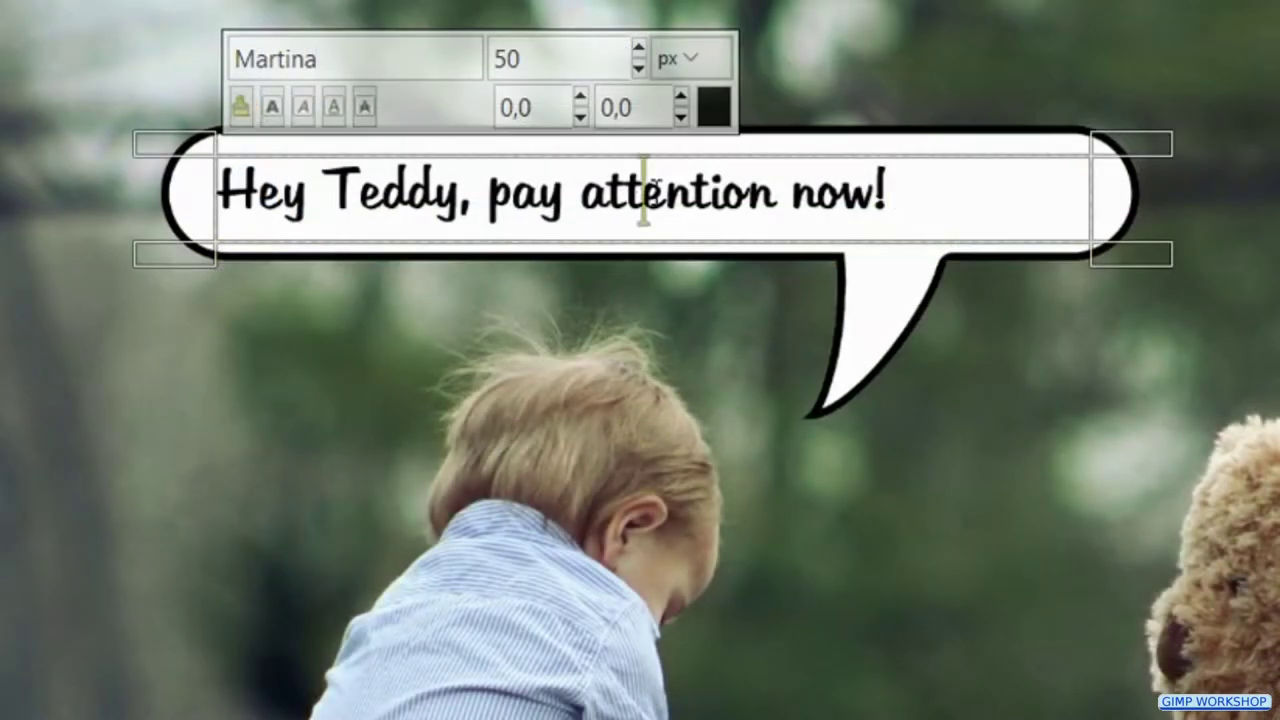
Raise the balloon text to 63 px and stretch its text box taller and up-left to fit.
{"action": "triple_click", "coordinate": [650, 191]}
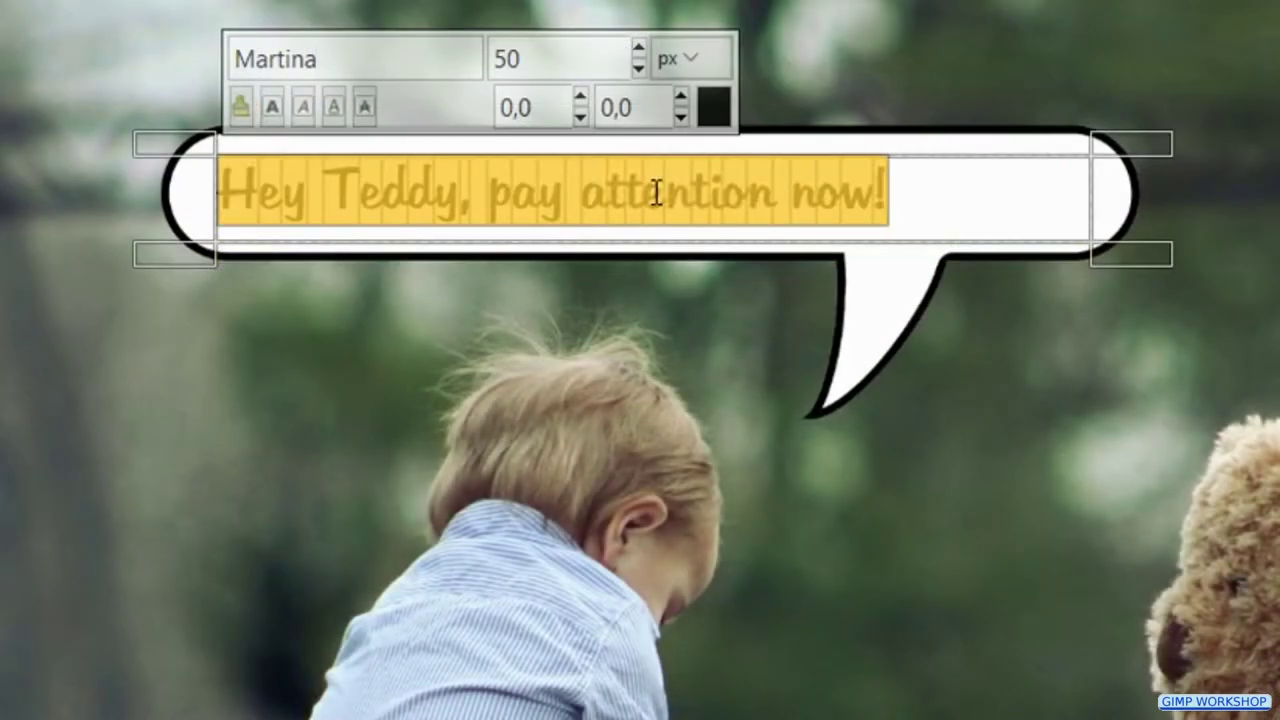
{"action": "left_click", "coordinate": [639, 47]}
{"action": "left_click", "coordinate": [639, 47]}
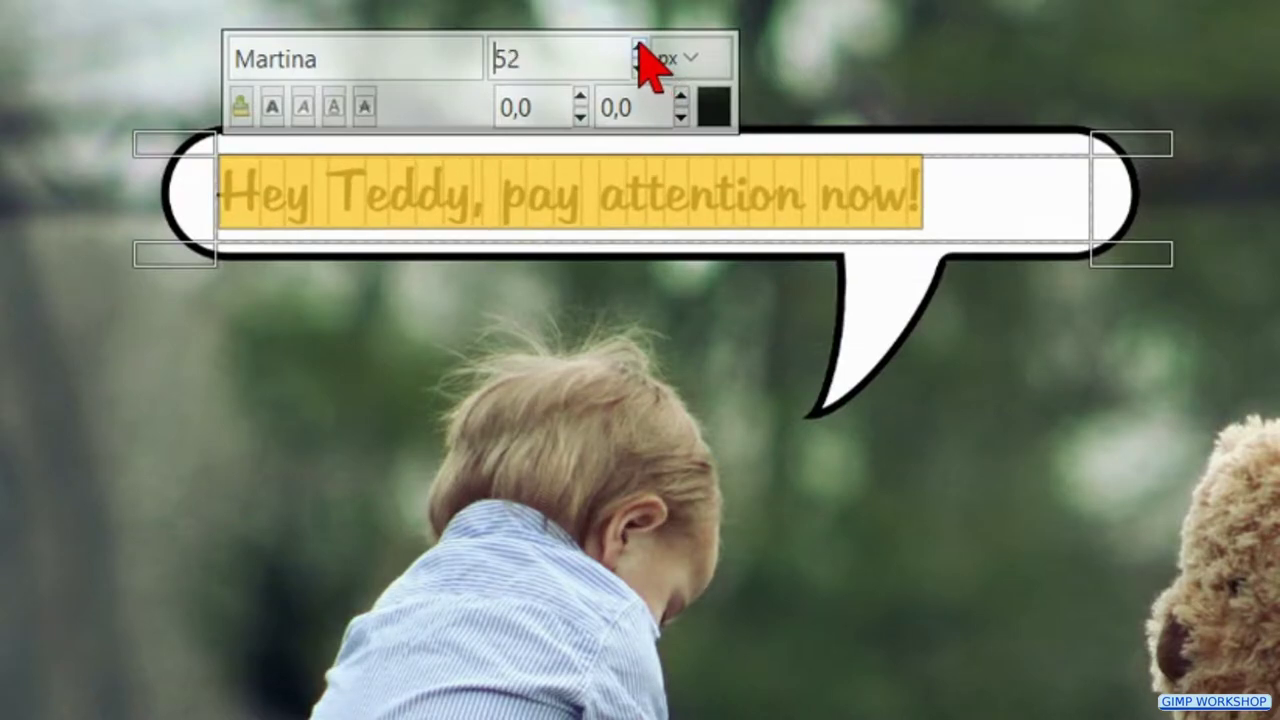
{"action": "double_click", "coordinate": [639, 47]}
{"action": "double_click", "coordinate": [639, 47]}
{"action": "left_click", "coordinate": [639, 47]}
{"action": "left_click", "coordinate": [639, 47]}
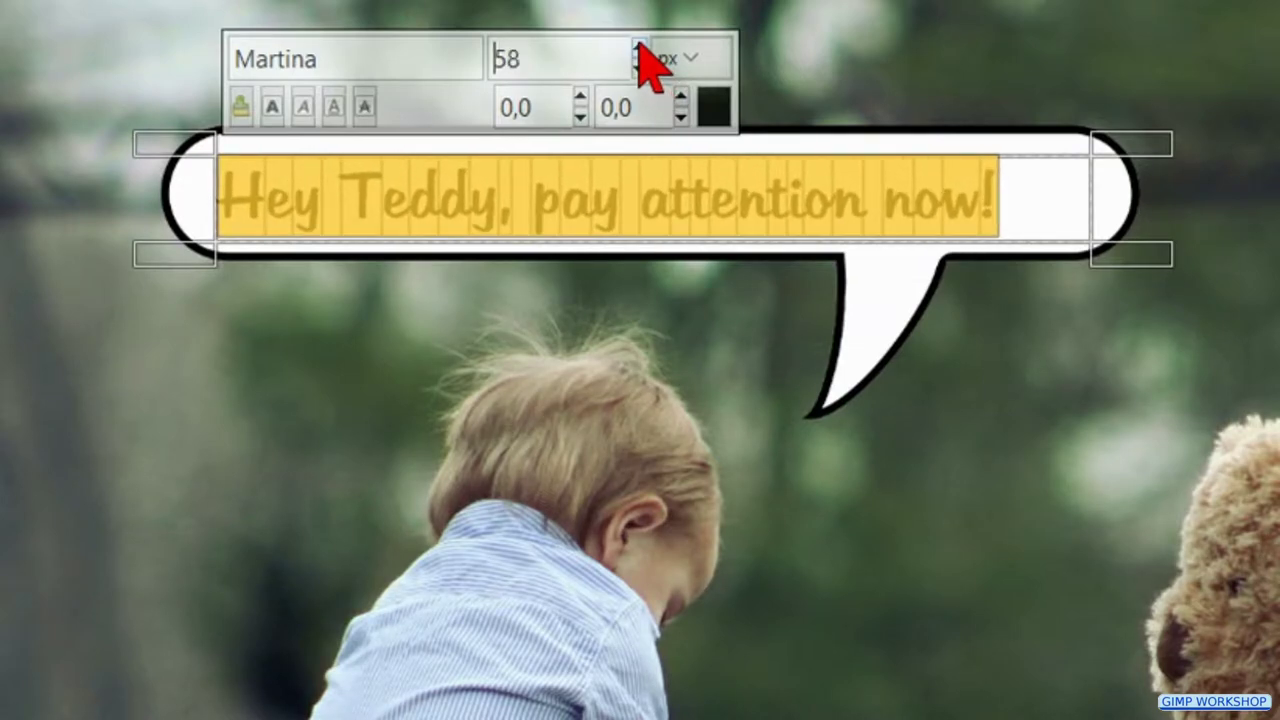
{"action": "double_click", "coordinate": [639, 47]}
{"action": "double_click", "coordinate": [639, 47]}
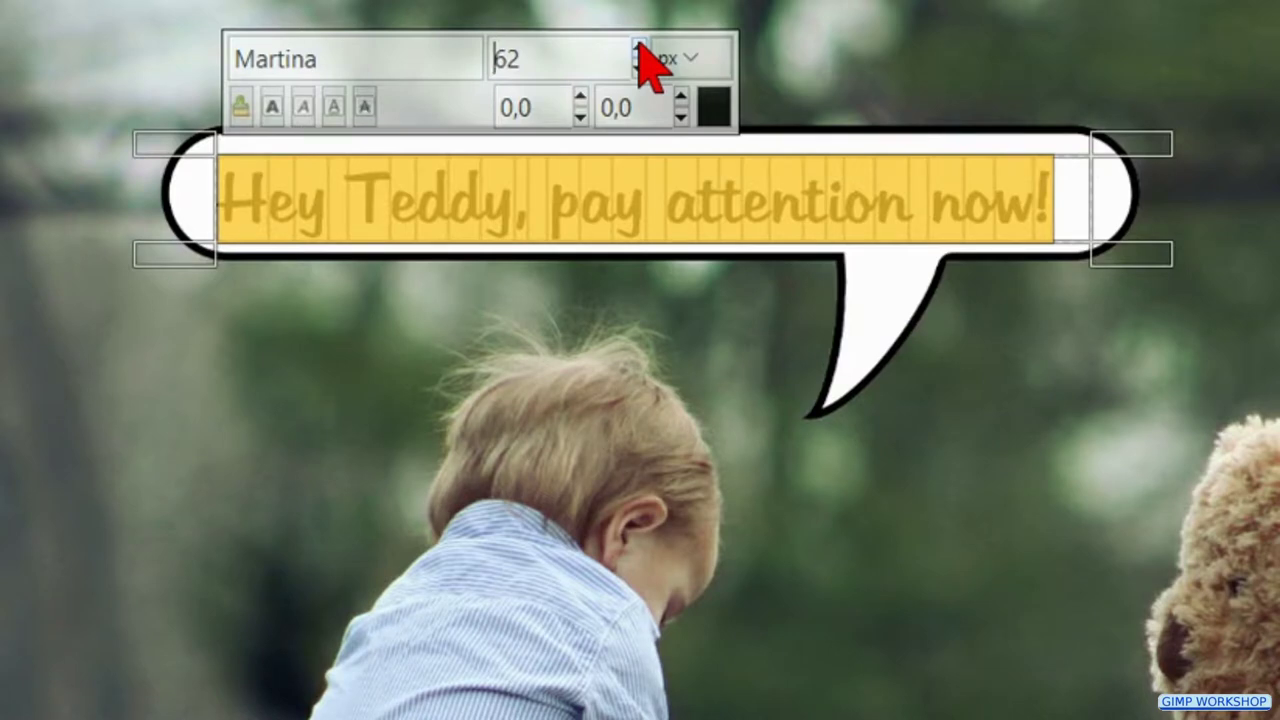
{"action": "left_click", "coordinate": [639, 47]}
{"action": "left_click", "coordinate": [625, 190]}
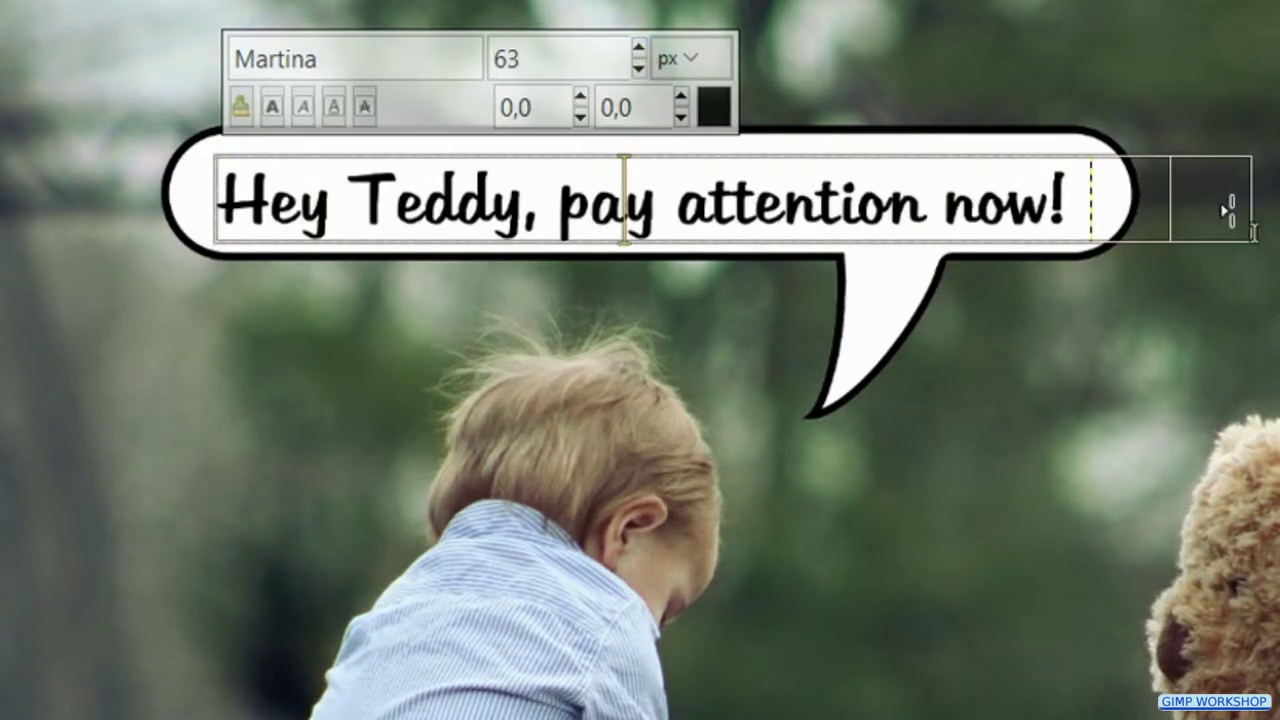
{"action": "mouse_move", "coordinate": [900, 241]}
{"action": "left_mouse_down"}
{"action": "mouse_move", "coordinate": [900, 263]}
{"action": "mouse_move", "coordinate": [808, 290]}
{"action": "left_mouse_up"}
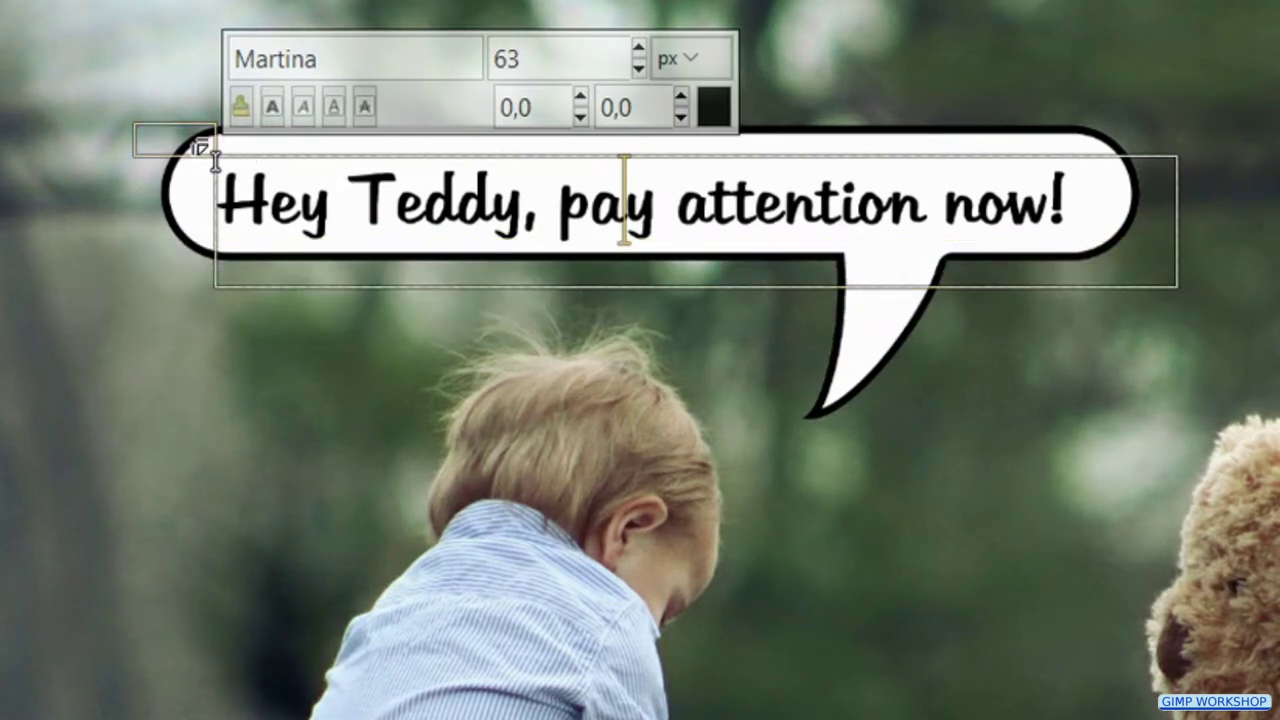
{"action": "mouse_move", "coordinate": [214, 155]}
{"action": "left_mouse_down"}
{"action": "mouse_move", "coordinate": [180, 112]}
{"action": "mouse_move", "coordinate": [213, 137]}
{"action": "left_mouse_up"}
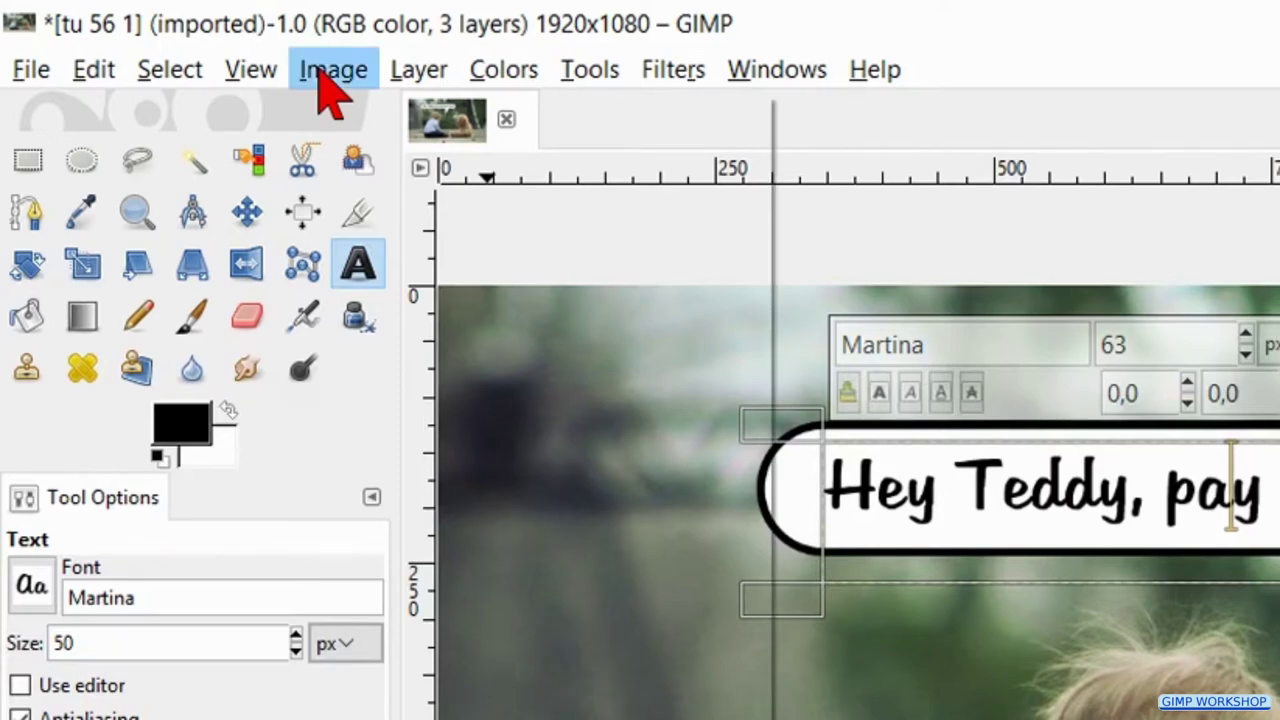
Flatten the text, balloon and photo layers from the Image menu.
{"action": "left_click", "coordinate": [322, 72]}
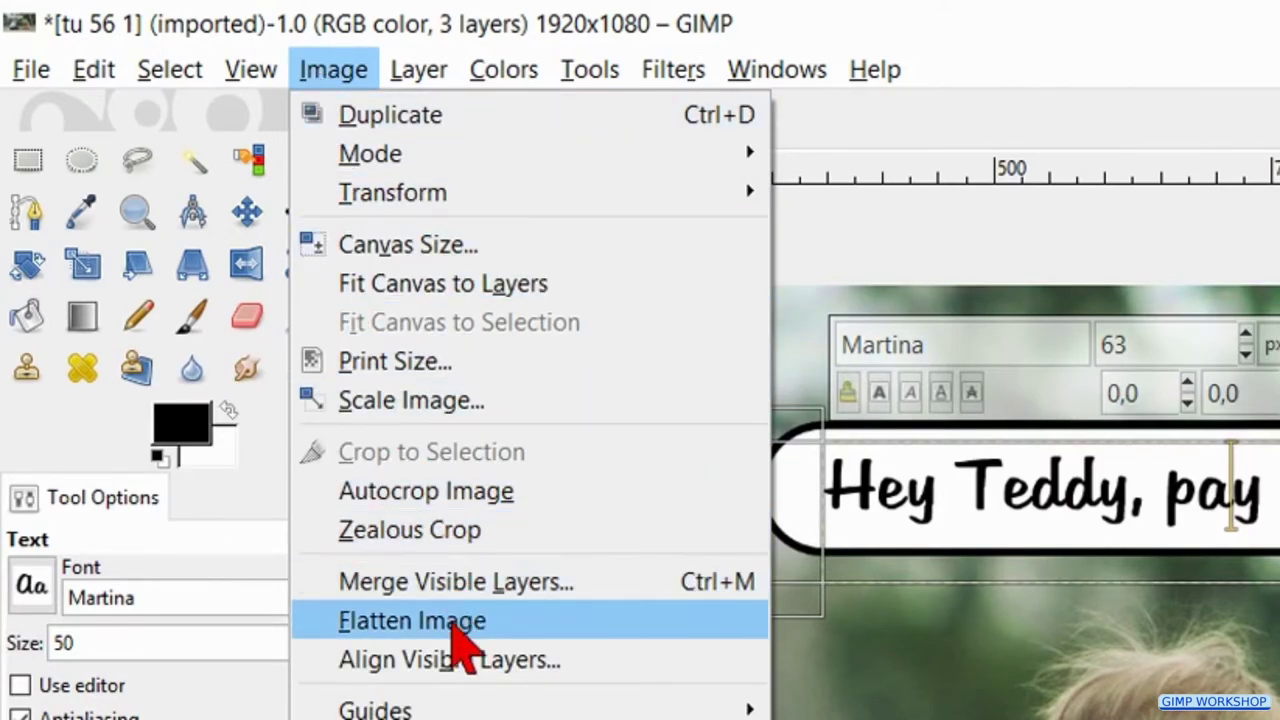